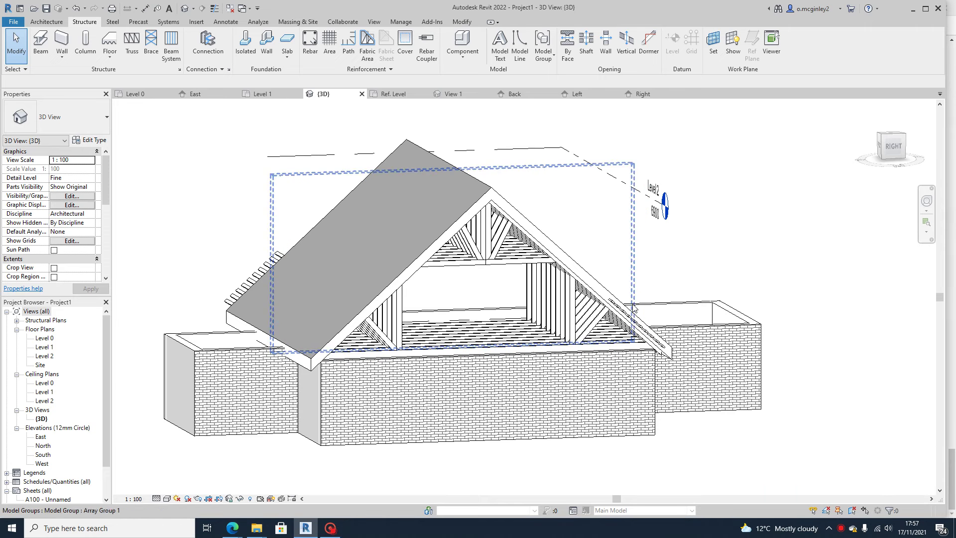
# Switch the 3D view of the house to the Hidden Line visual style
pyautogui.keyDown('shift'); pyautogui.moveTo(634, 281); pyautogui.dragTo(676, 290, button='middle'); pyautogui.keyUp('shift')
pyautogui.scroll(2, 484, 270)
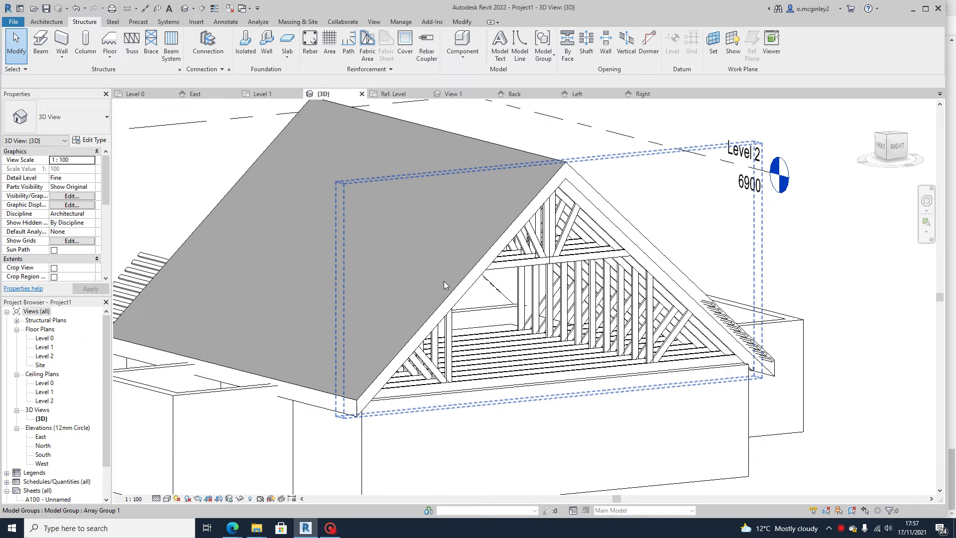
pyautogui.scroll(-2, 574, 197)
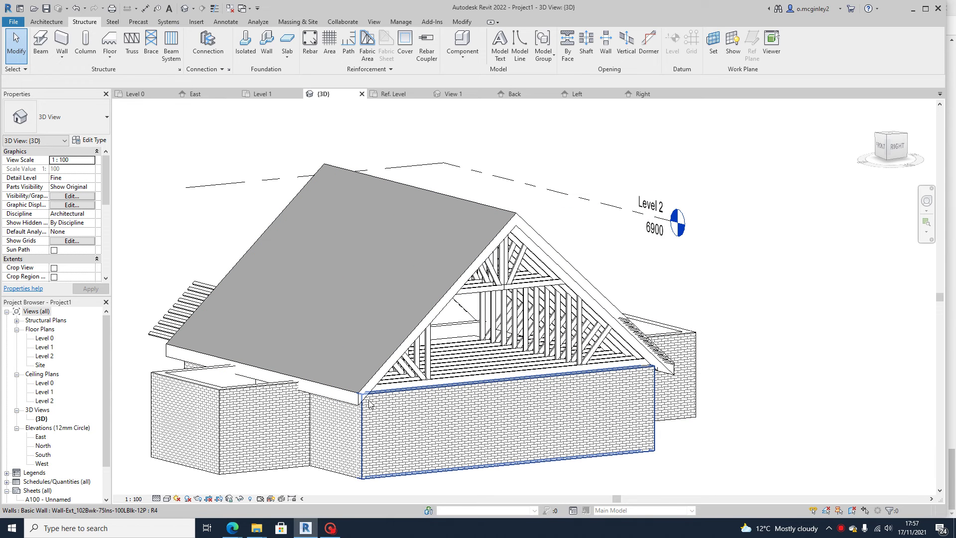
pyautogui.keyDown('shift'); pyautogui.moveTo(519, 394); pyautogui.dragTo(417, 271, button='middle'); pyautogui.keyUp('shift')
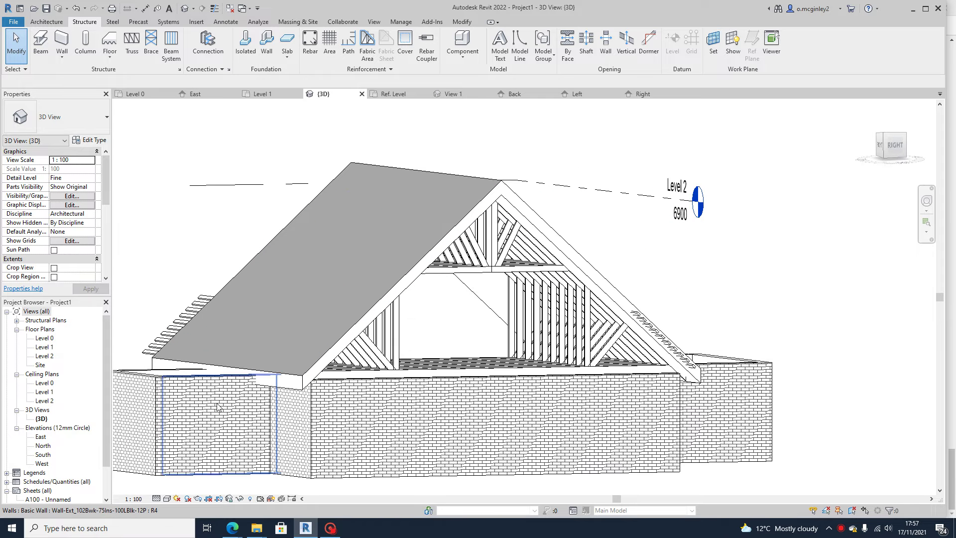
pyautogui.click(166, 498)
pyautogui.click(192, 499)
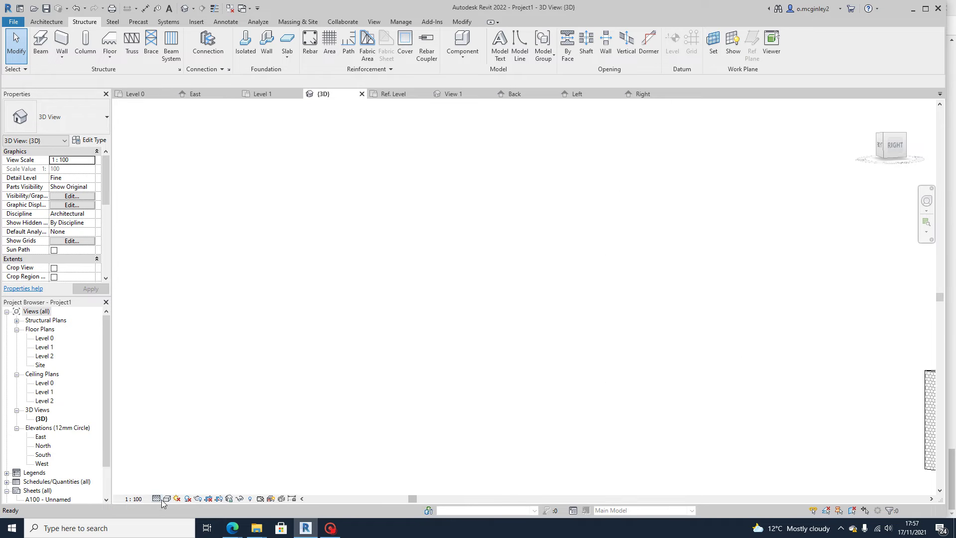
pyautogui.moveTo(348, 498); pyautogui.dragTo(498, 415, button='middle')
pyautogui.scroll(4, 463, 405)
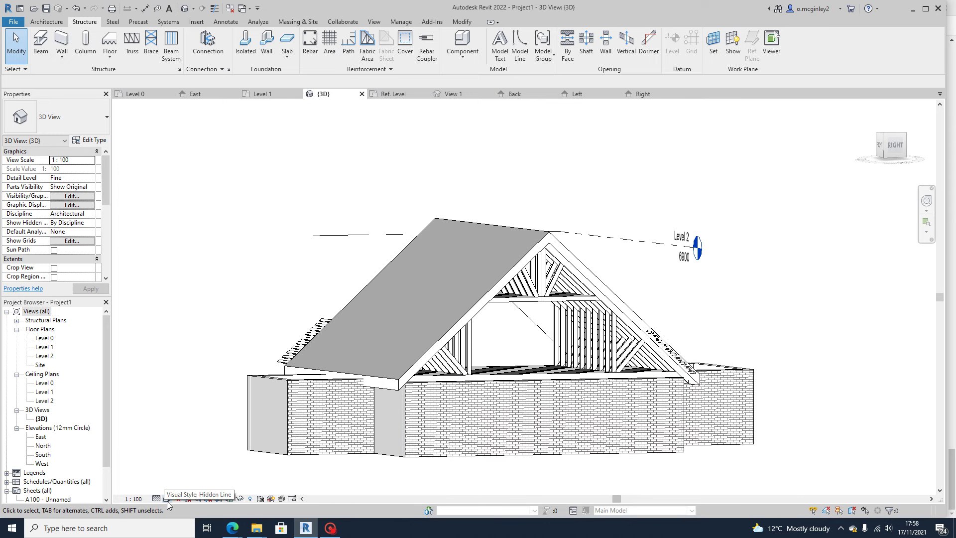
pyautogui.click(167, 499)
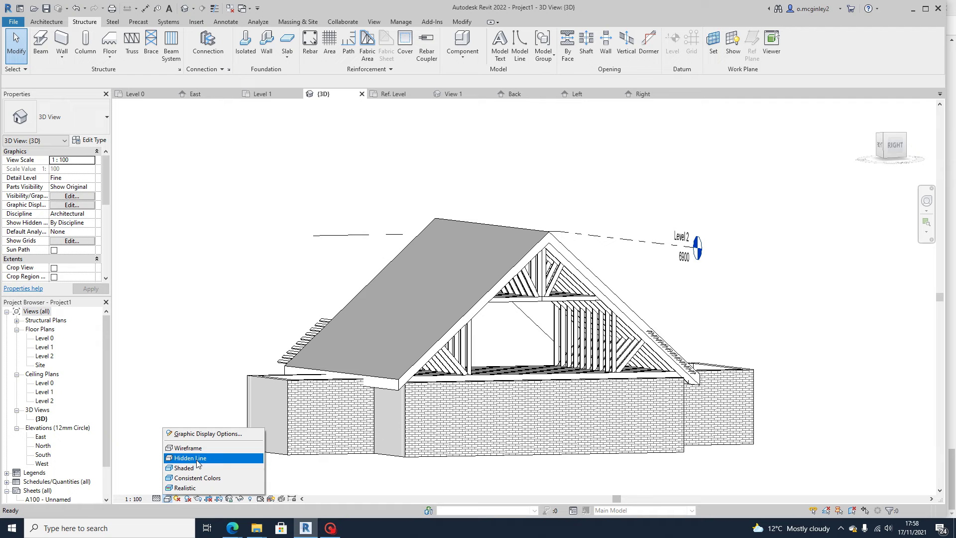
pyautogui.click(197, 458)
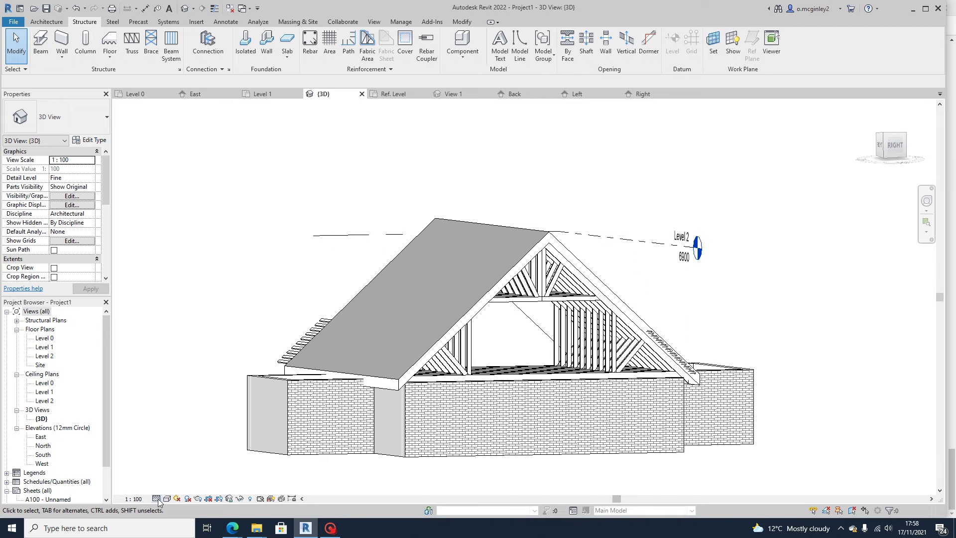
# Orbit to a square-on right-side view and set the detail level to Coarse
pyautogui.scroll(3, 448, 333)
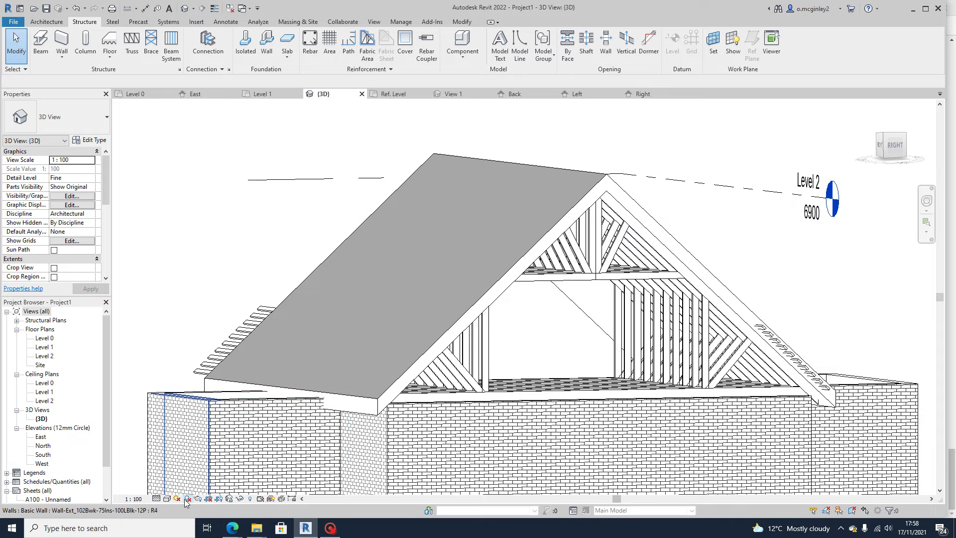
pyautogui.keyDown('shift'); pyautogui.moveTo(167, 502); pyautogui.dragTo(201, 495, button='middle'); pyautogui.keyUp('shift')
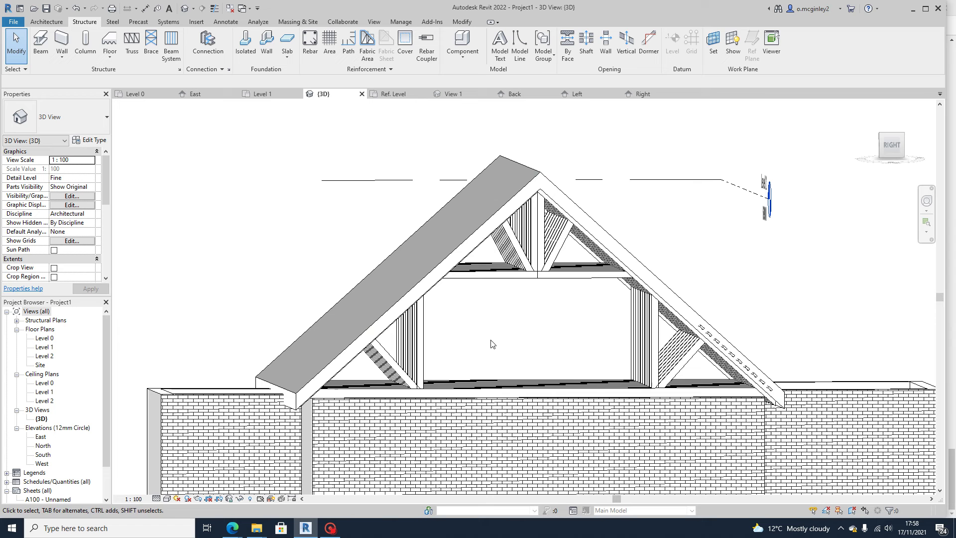
pyautogui.click(157, 498)
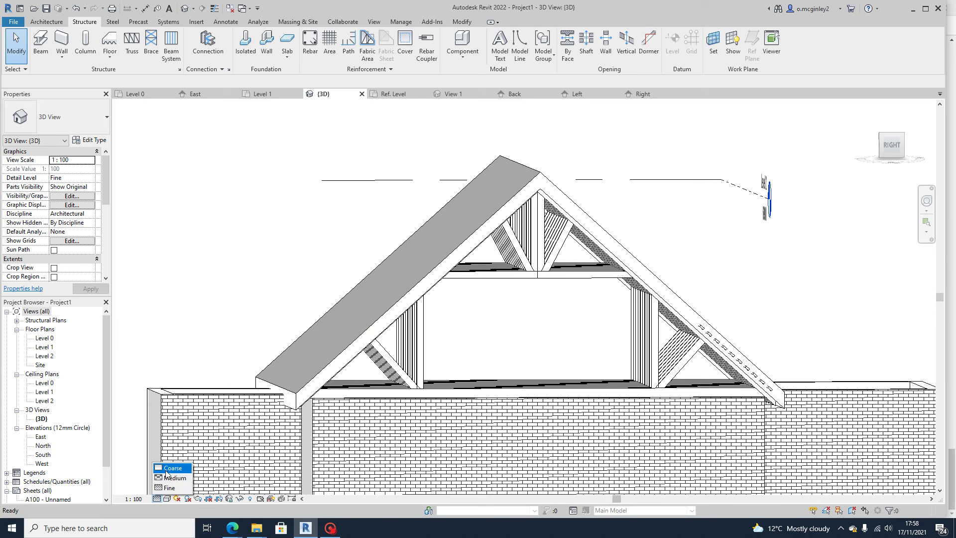
pyautogui.click(172, 468)
pyautogui.moveTo(363, 359)
pyautogui.keyDown('shift'); pyautogui.mouseDown(button='middle')
pyautogui.moveTo(327, 390)
pyautogui.moveTo(495, 374)
pyautogui.moveTo(475, 312)
pyautogui.mouseUp(button='middle'); pyautogui.keyUp('shift')
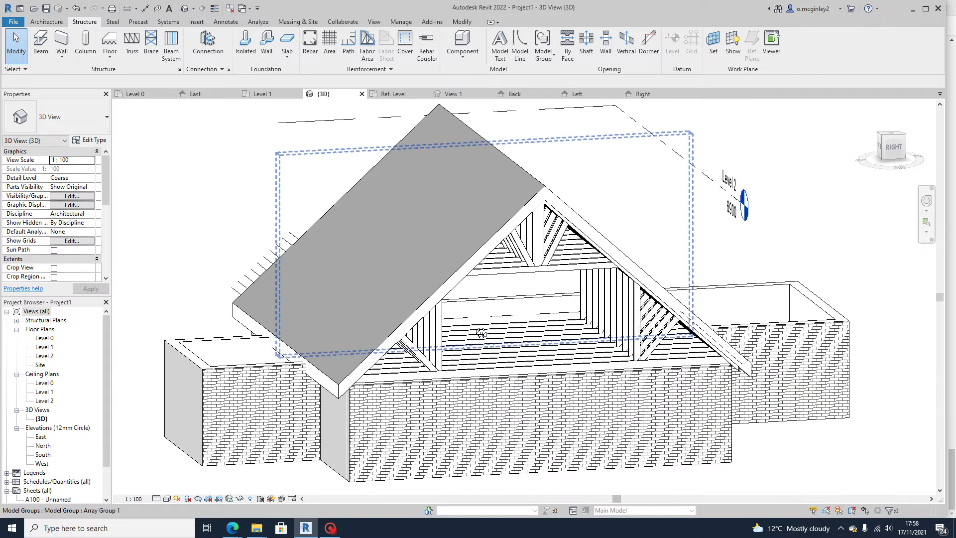
# Isolate the roof category via the selected roof, then orbit around the isolated roof
pyautogui.click(345, 367)
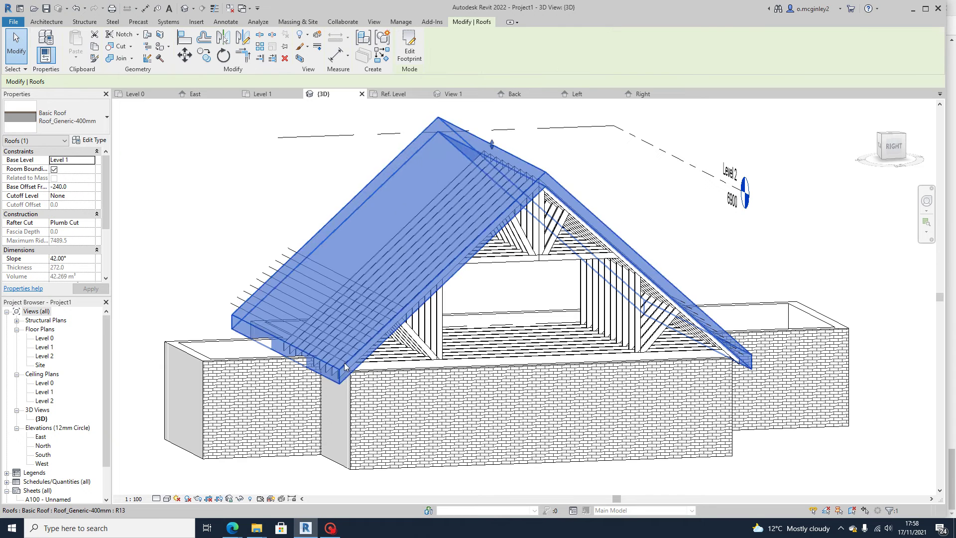
pyautogui.click(240, 499)
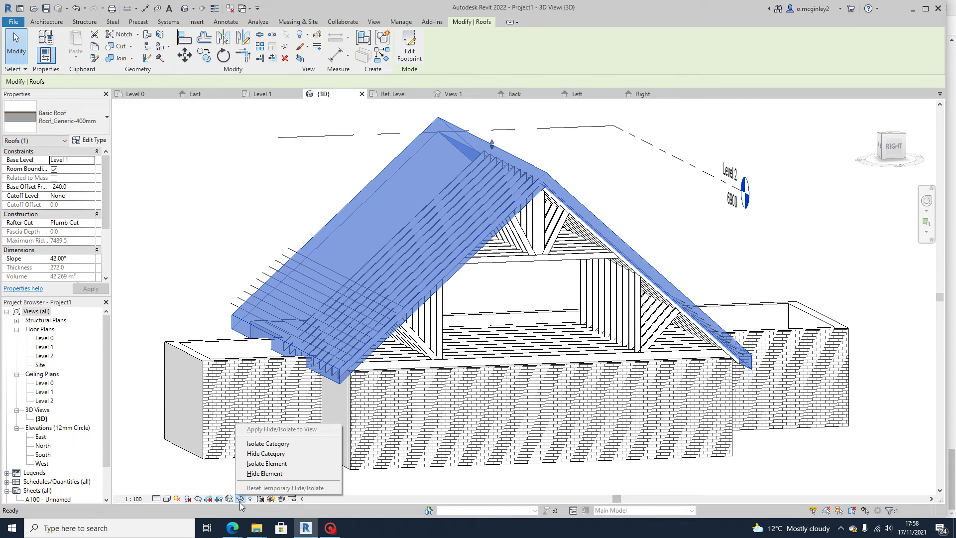
pyautogui.click(279, 448)
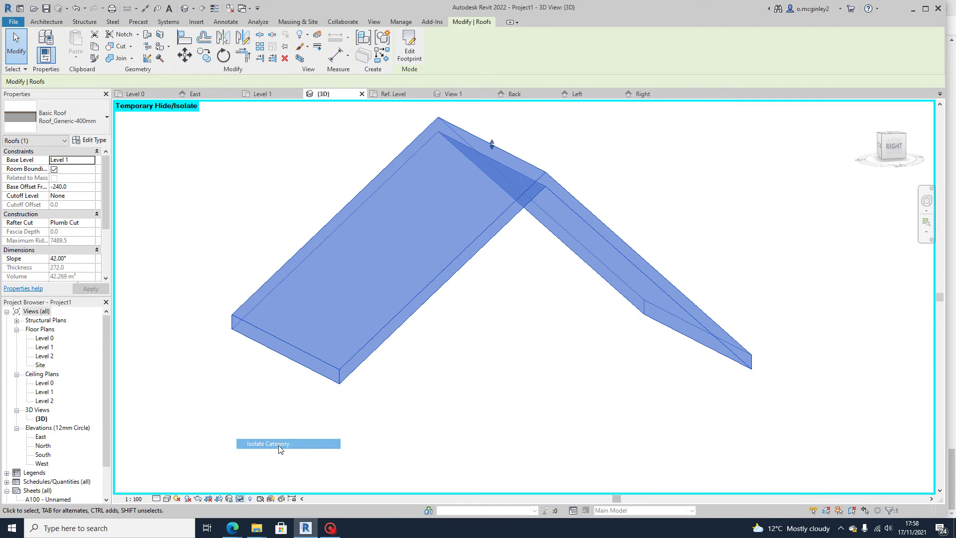
pyautogui.click(478, 368)
pyautogui.keyDown('shift'); pyautogui.moveTo(478, 369); pyautogui.dragTo(393, 357, button='middle'); pyautogui.keyUp('shift')
pyautogui.keyDown('shift'); pyautogui.moveTo(448, 327); pyautogui.dragTo(447, 410, button='middle'); pyautogui.keyUp('shift')
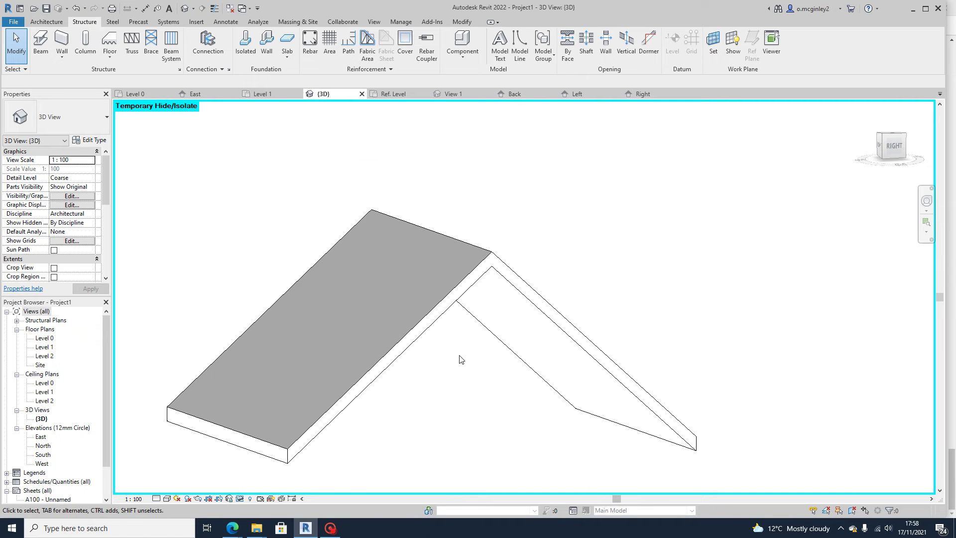
pyautogui.keyDown('shift'); pyautogui.moveTo(461, 359); pyautogui.dragTo(431, 324, button='middle'); pyautogui.keyUp('shift')
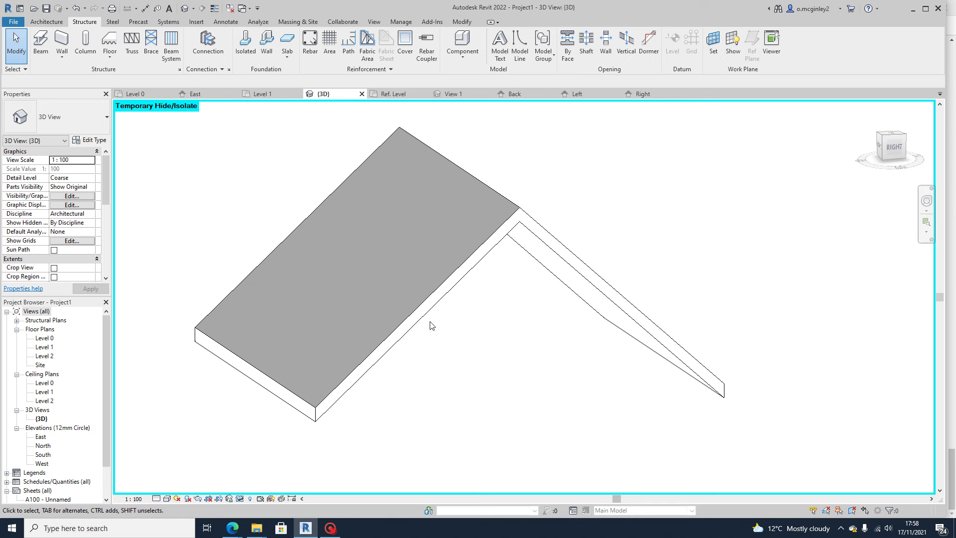
# Start the structural Beam tool and browse the family library to the UK folder
pyautogui.click(46, 22)
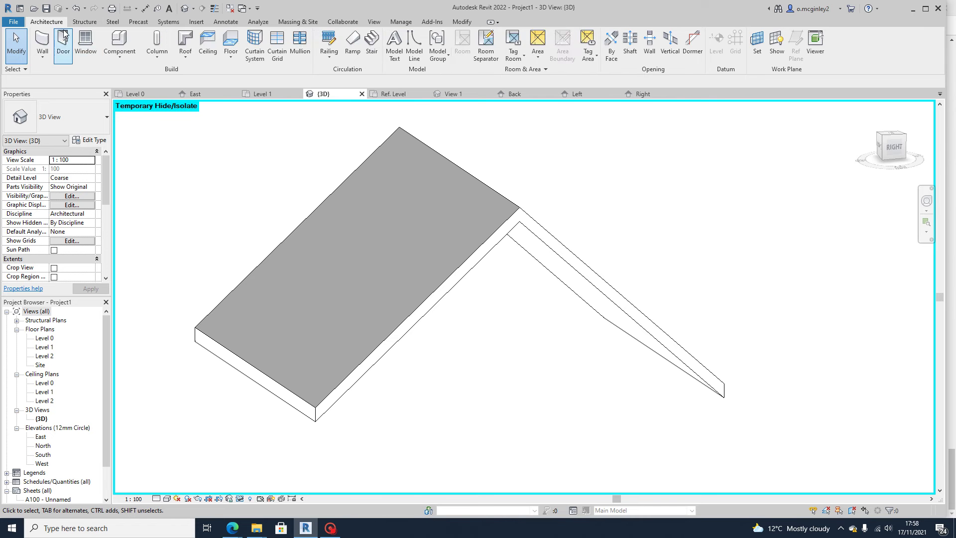
pyautogui.click(84, 23)
pyautogui.click(42, 48)
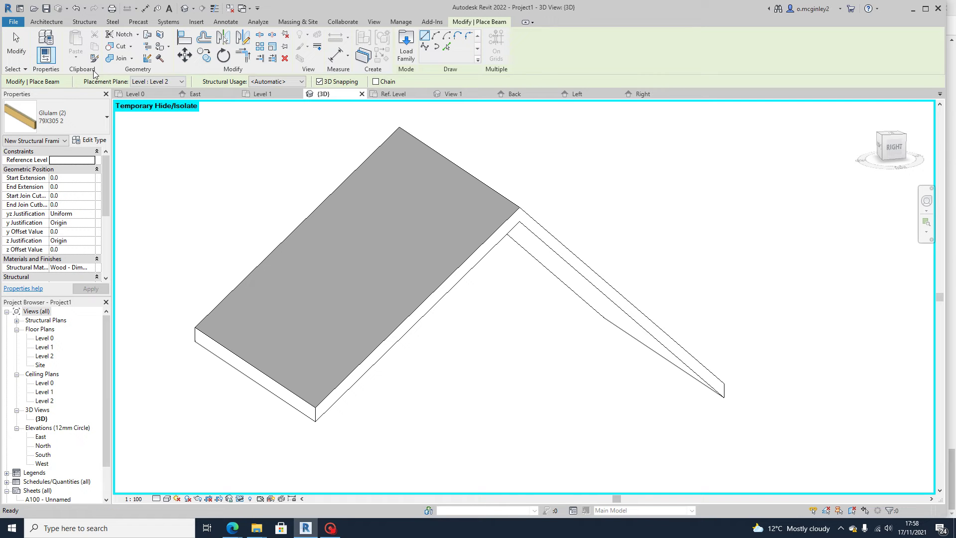
pyautogui.click(406, 45)
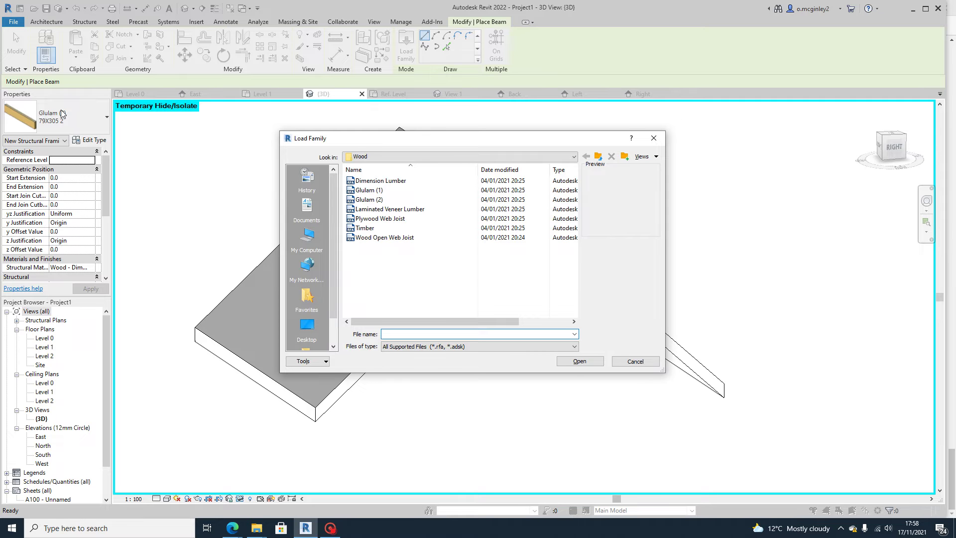
pyautogui.click(363, 157)
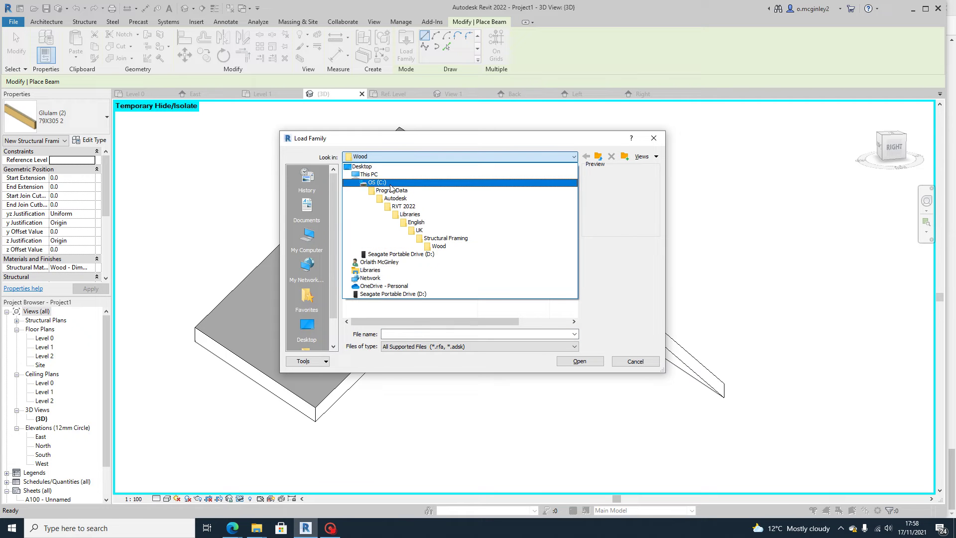
pyautogui.click(424, 231)
pyautogui.scroll(-5, 398, 269)
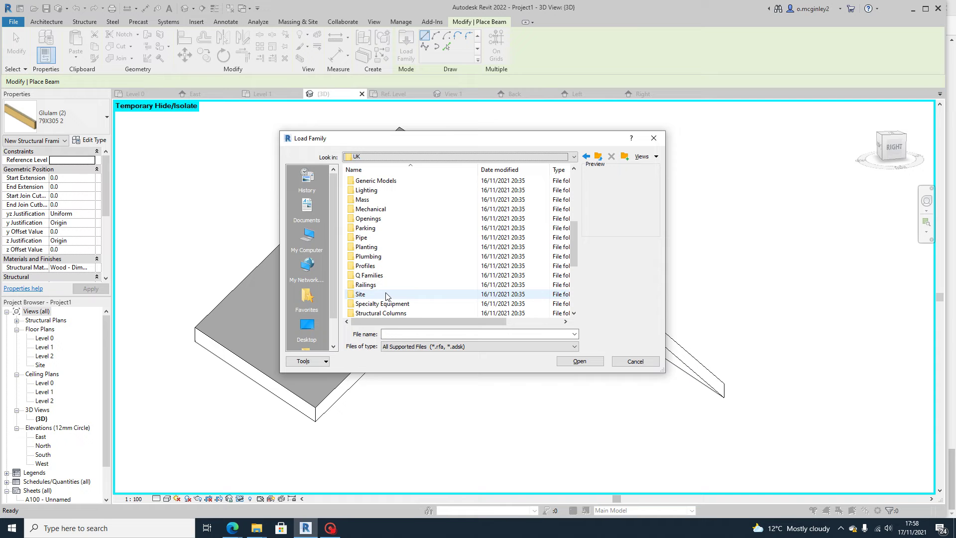
pyautogui.scroll(-2, 387, 296)
# Load the Glulam (2) family from Structural Framing > Wood
pyautogui.click(389, 286)
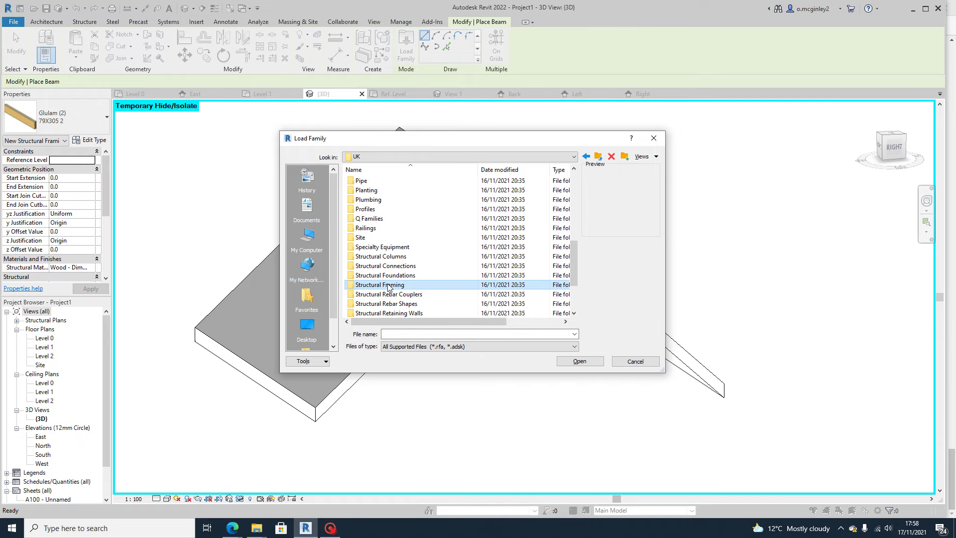
pyautogui.doubleClick(388, 285)
pyautogui.doubleClick(385, 219)
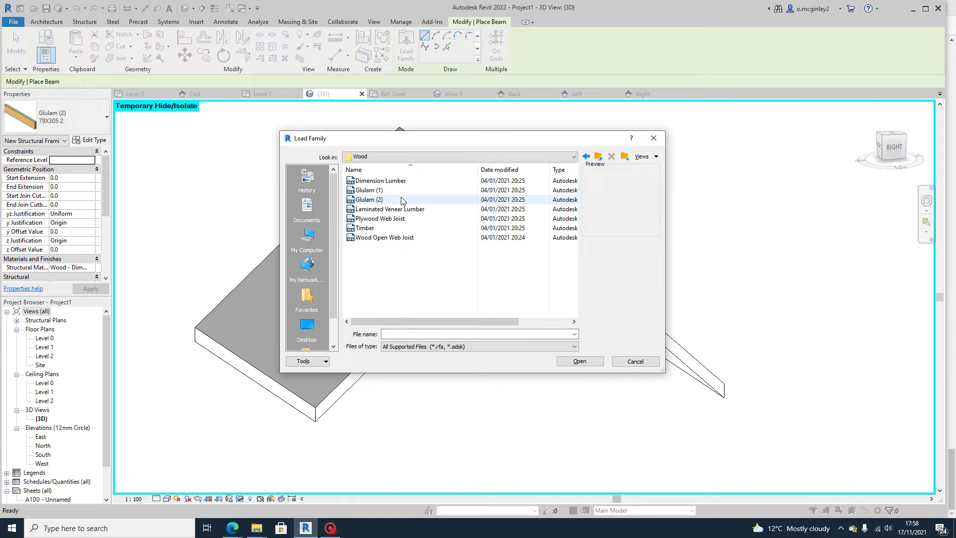
pyautogui.click(394, 181)
pyautogui.press('Down')
pyautogui.press('Down')
pyautogui.press('Down')
pyautogui.press('Down')
pyautogui.press('Down')
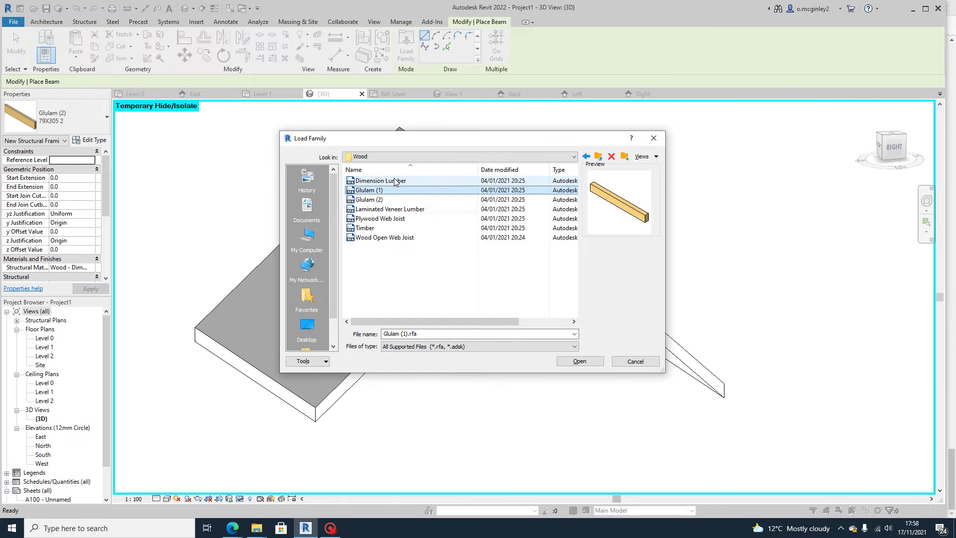
pyautogui.press('Up')
pyautogui.press('Up')
pyautogui.press('Up')
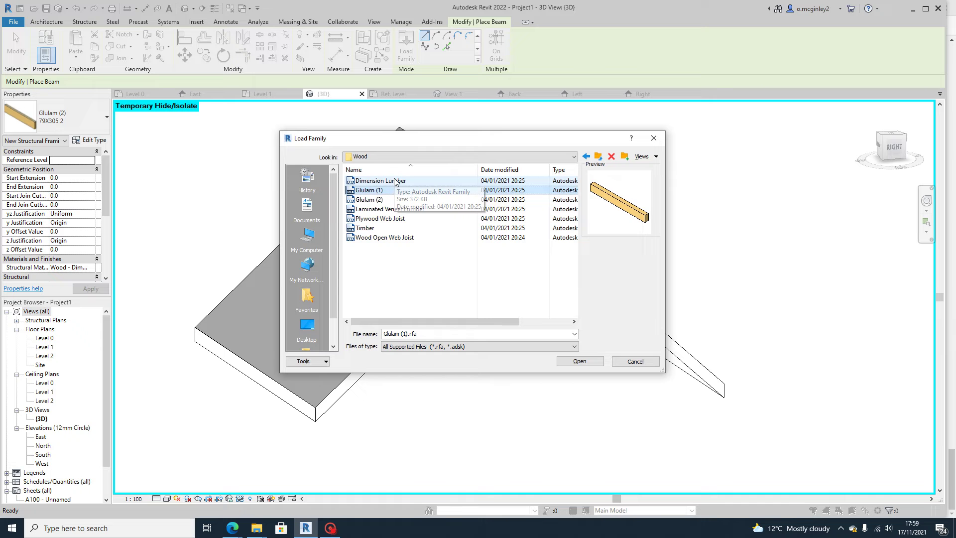
pyautogui.press('Return')
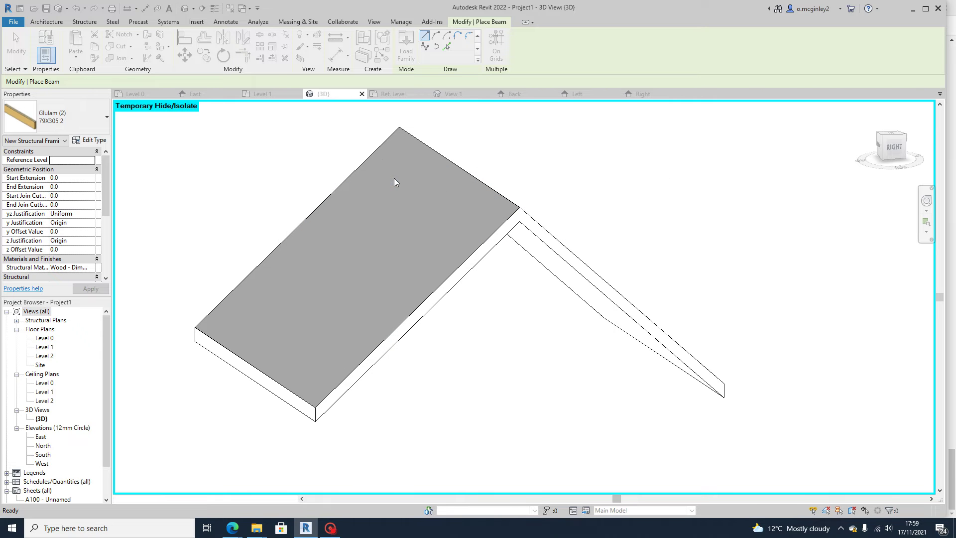
pyautogui.click(54, 117)
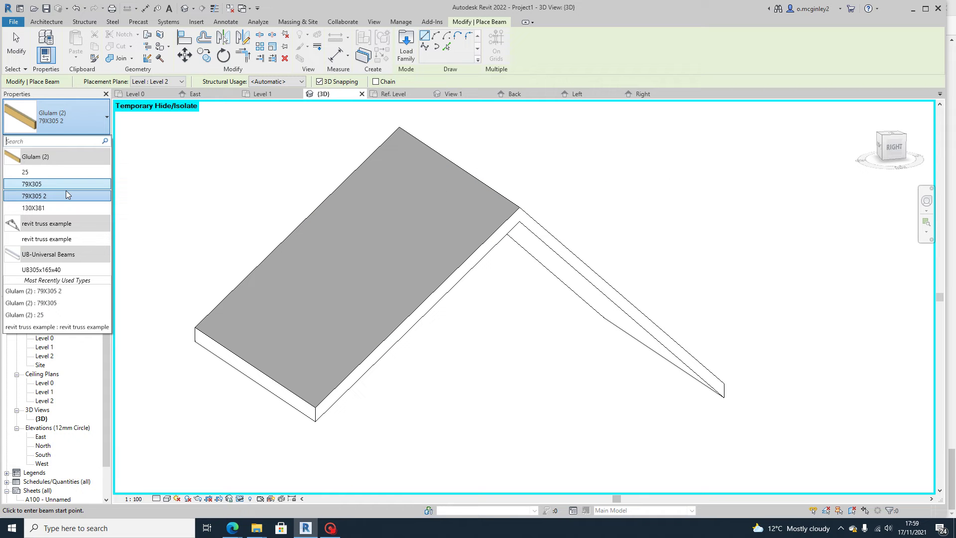
# Choose the Glulam (2) 79X305 2 beam type and confirm its type properties
pyautogui.click(63, 197)
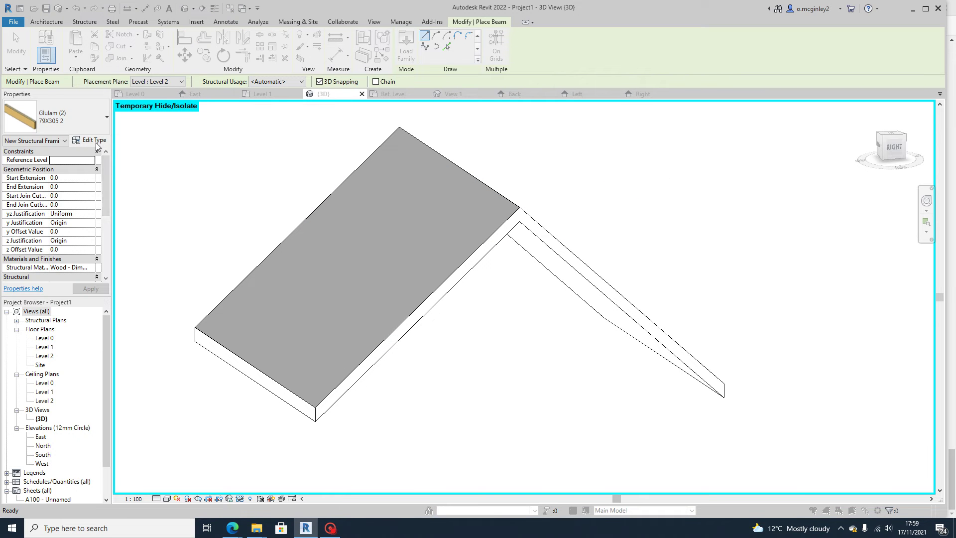
pyautogui.click(96, 144)
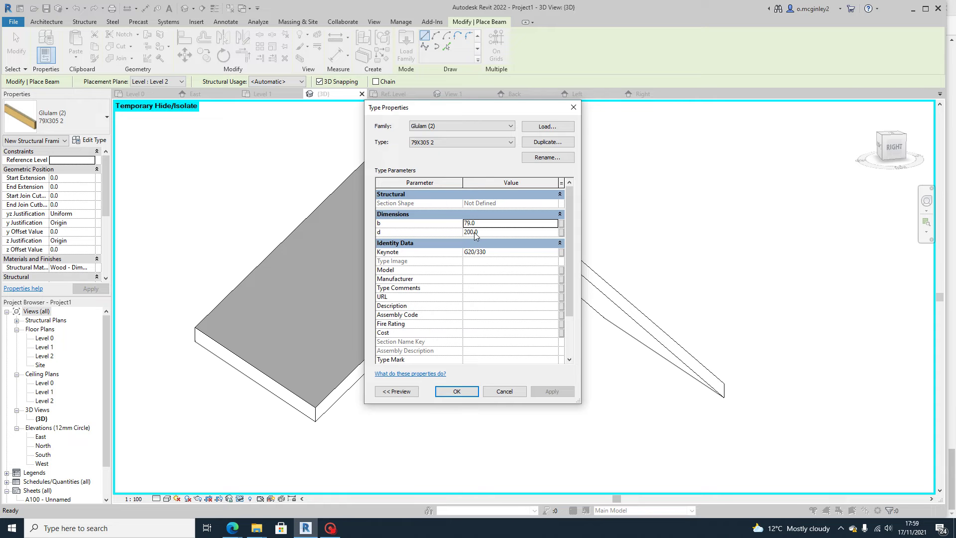
pyautogui.click(457, 391)
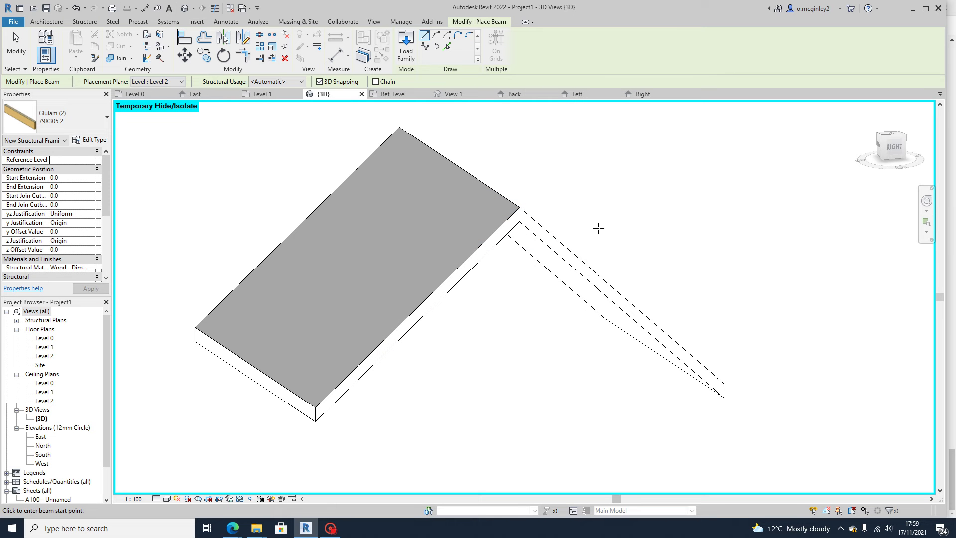
pyautogui.keyDown('shift'); pyautogui.moveTo(532, 297); pyautogui.dragTo(557, 341, button='middle'); pyautogui.keyUp('shift')
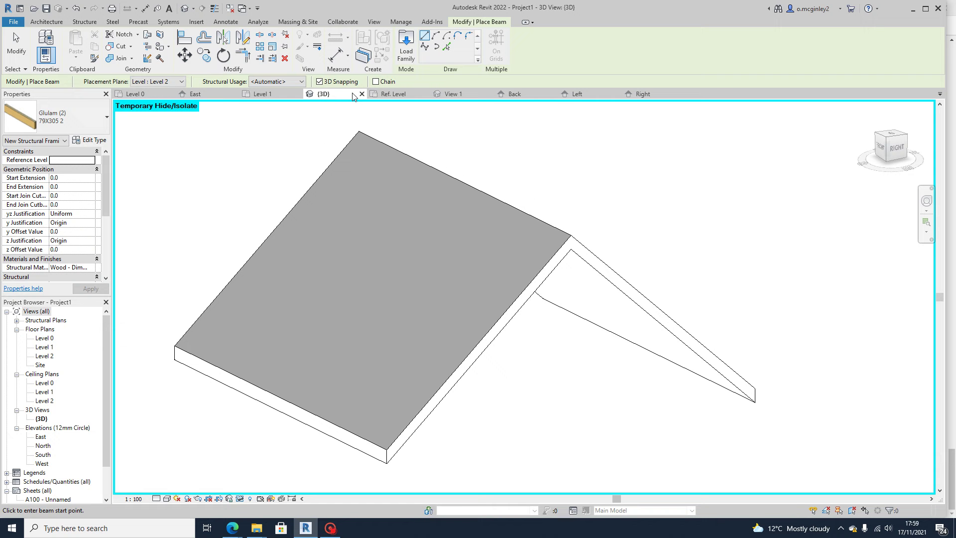
# Switch beam drawing to Pick Lines, keeping Origin z-justification and the Level 2 placement plane
pyautogui.click(447, 46)
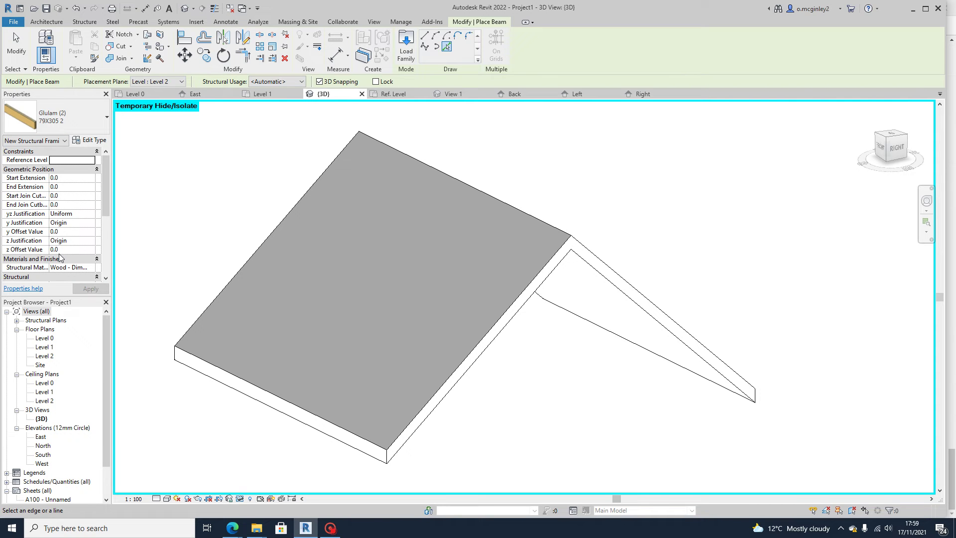
pyautogui.scroll(-1, 62, 258)
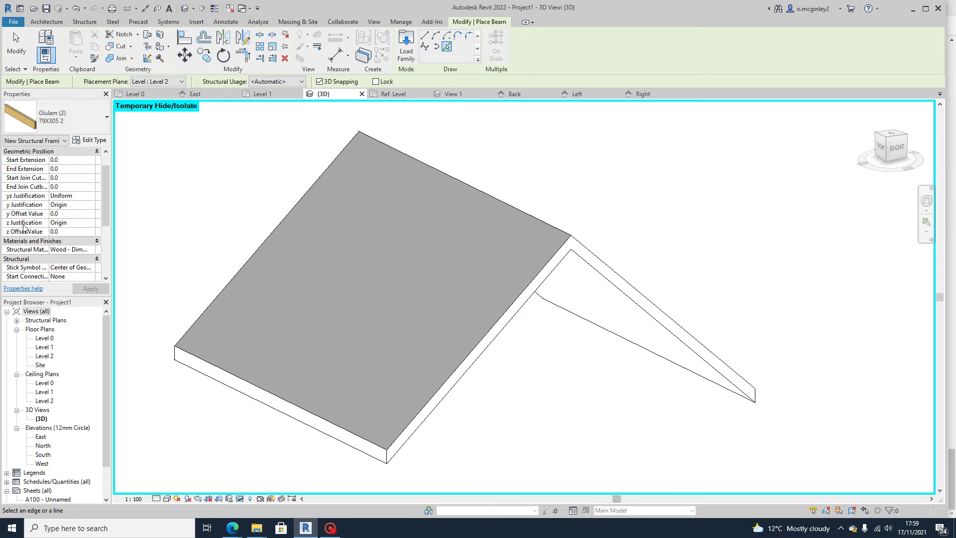
pyautogui.click(91, 223)
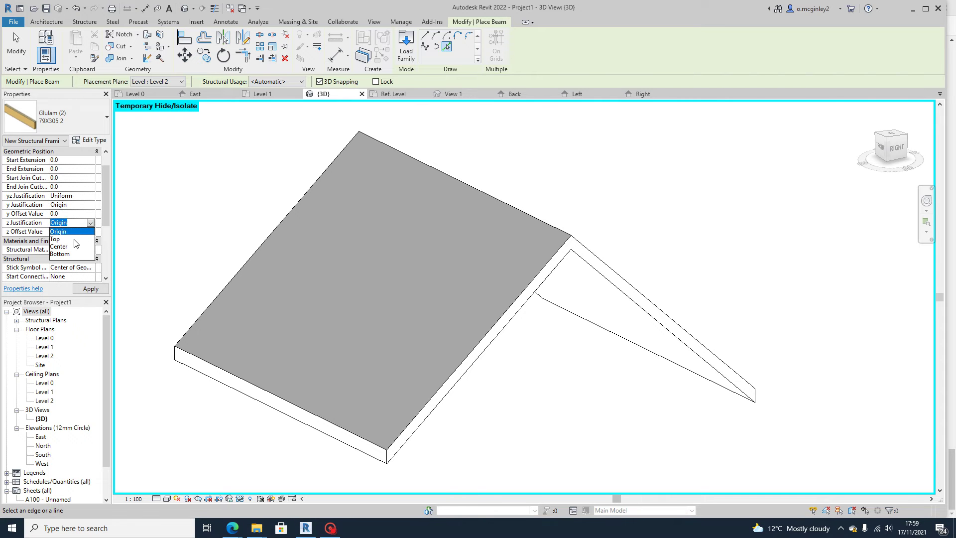
pyautogui.click(70, 232)
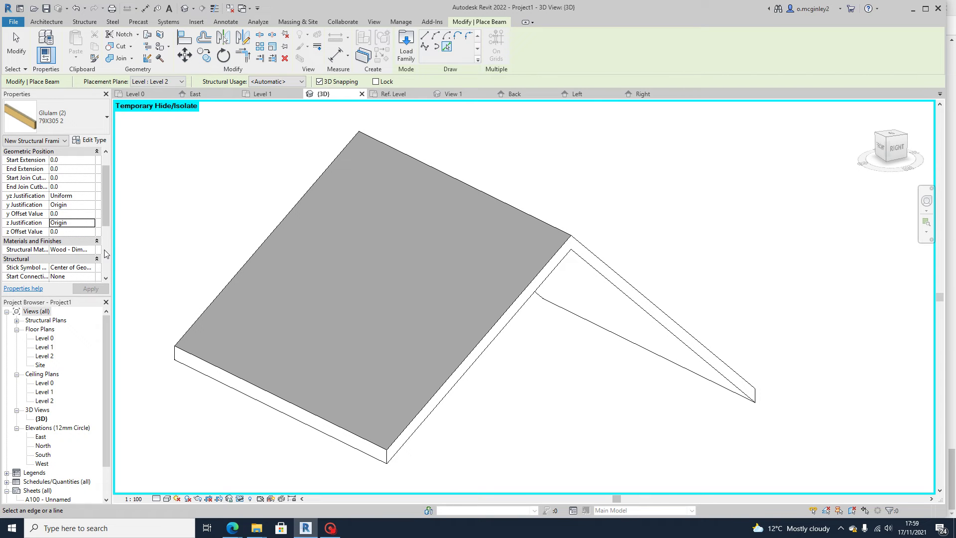
pyautogui.scroll(1, 96, 203)
pyautogui.click(155, 82)
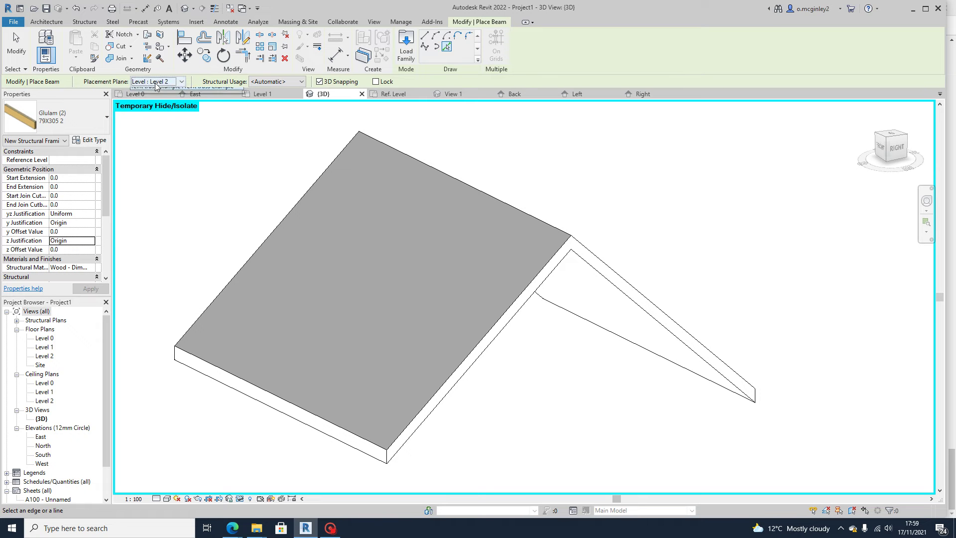
pyautogui.click(147, 83)
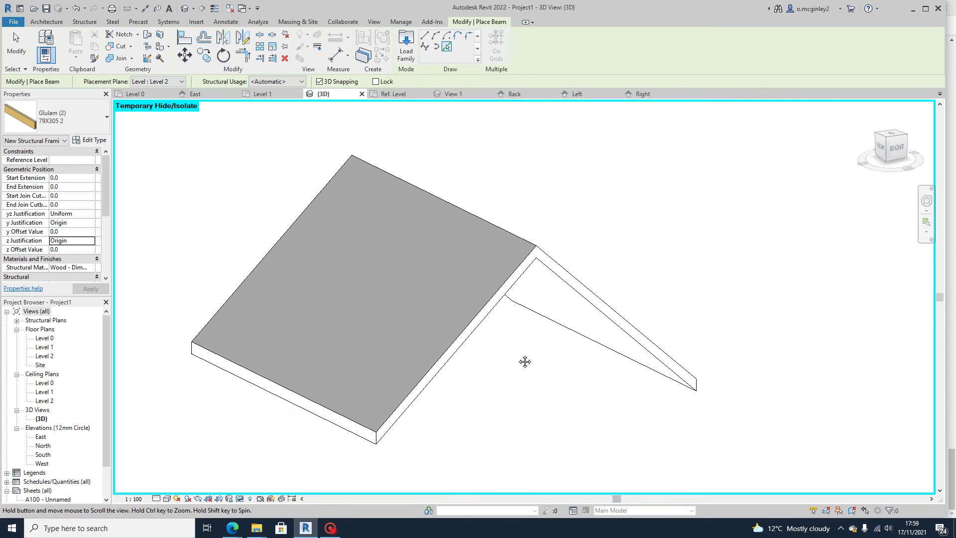
# Place a glulam beam along the roof's sloping edge
pyautogui.moveTo(523, 327); pyautogui.dragTo(495, 326, button='middle')
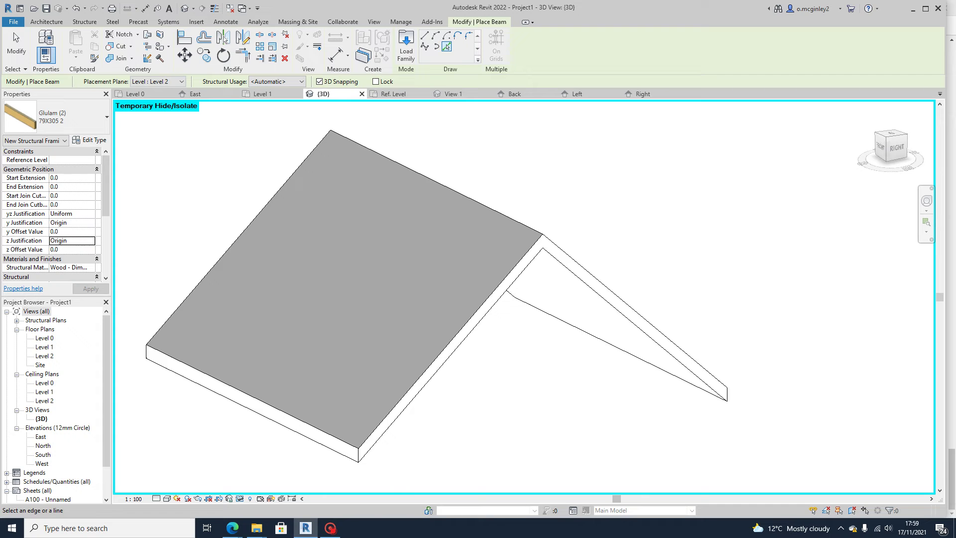
pyautogui.keyDown('shift'); pyautogui.moveTo(339, 260); pyautogui.dragTo(298, 260, button='middle'); pyautogui.keyUp('shift')
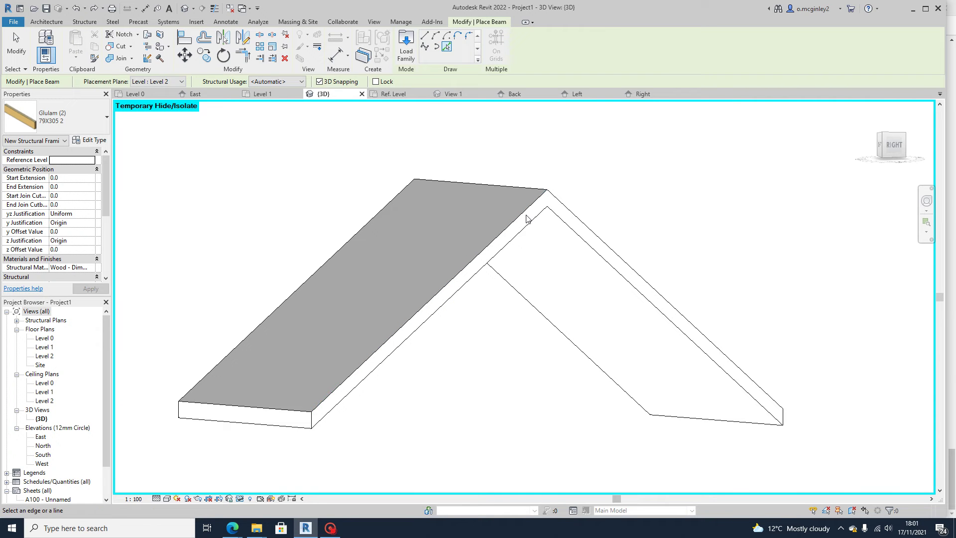
pyautogui.click(437, 294)
pyautogui.scroll(2, 511, 267)
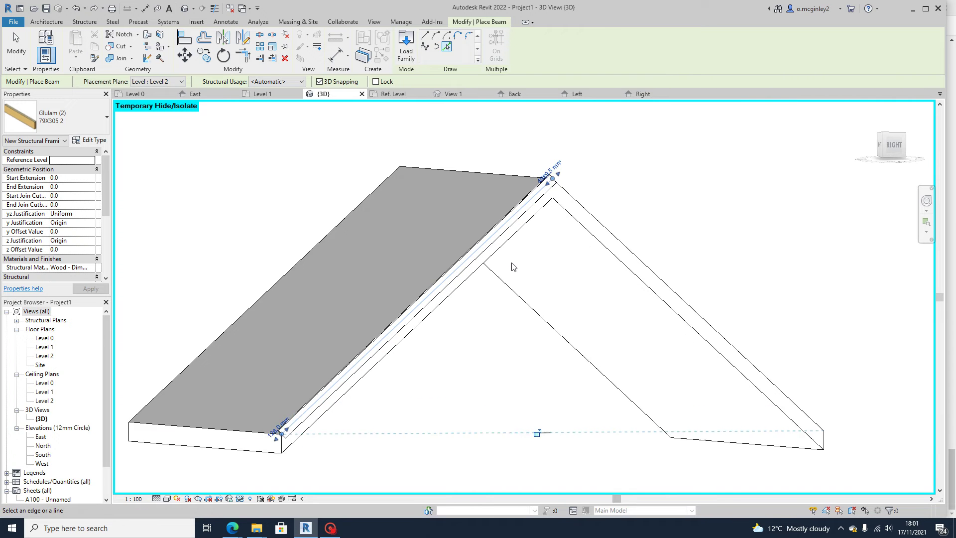
pyautogui.scroll(-1, 498, 271)
pyautogui.scroll(2, 309, 433)
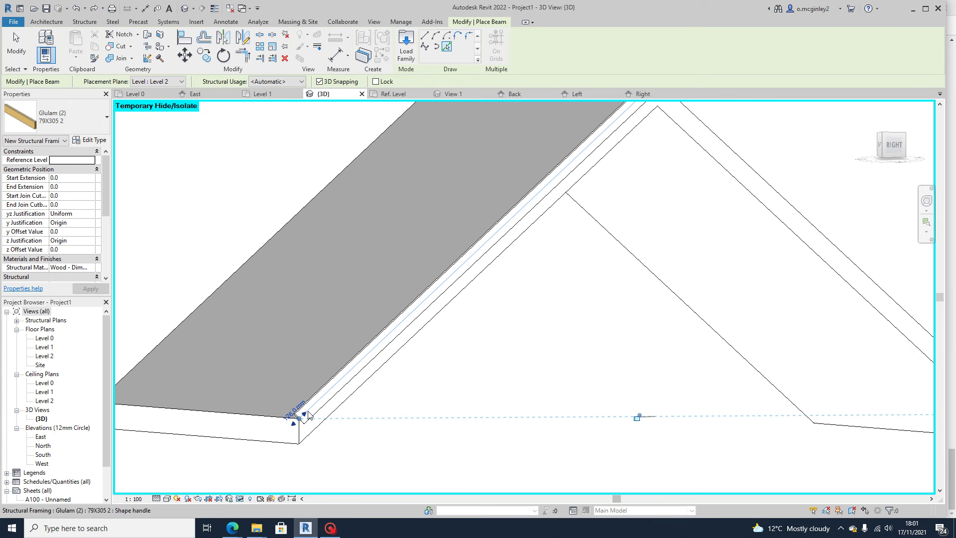
pyautogui.scroll(-2, 626, 213)
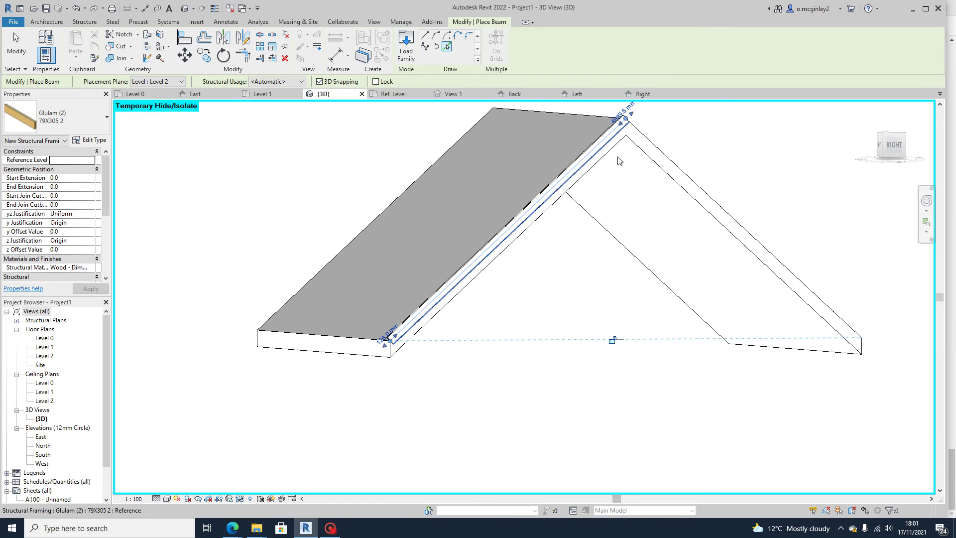
# Place glulam beams along the lower eave edges of both roof slopes
pyautogui.keyDown('shift'); pyautogui.moveTo(617, 171); pyautogui.dragTo(605, 214, button='middle'); pyautogui.keyUp('shift')
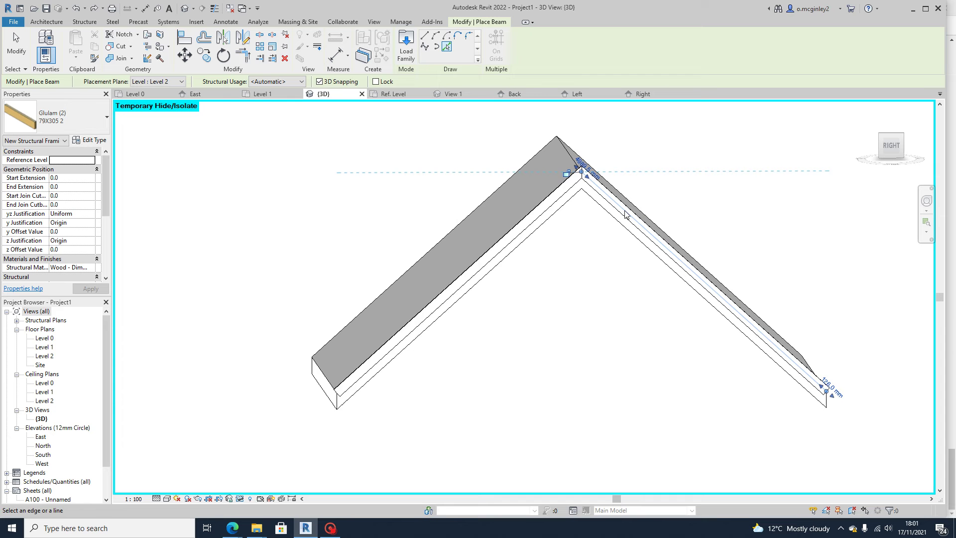
pyautogui.keyDown('shift'); pyautogui.moveTo(525, 258); pyautogui.dragTo(600, 271, button='middle'); pyautogui.keyUp('shift')
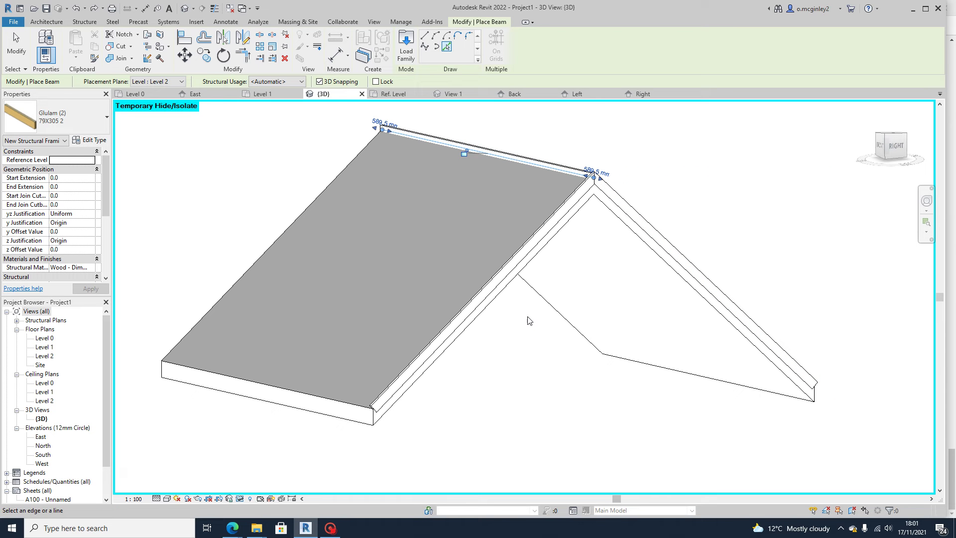
pyautogui.keyDown('shift'); pyautogui.moveTo(529, 326); pyautogui.dragTo(457, 329, button='middle'); pyautogui.keyUp('shift')
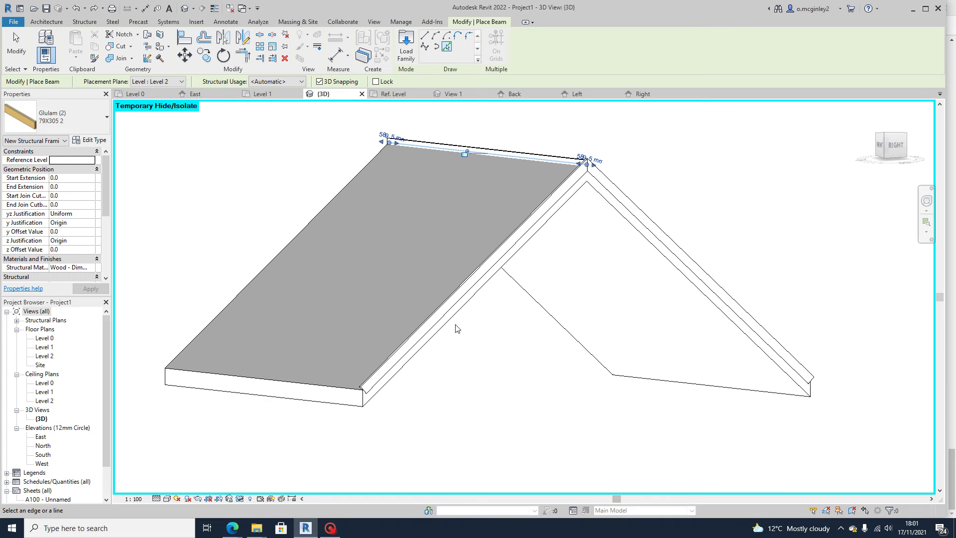
pyautogui.click(349, 391)
pyautogui.keyDown('shift'); pyautogui.moveTo(563, 359); pyautogui.dragTo(463, 362, button='middle'); pyautogui.keyUp('shift')
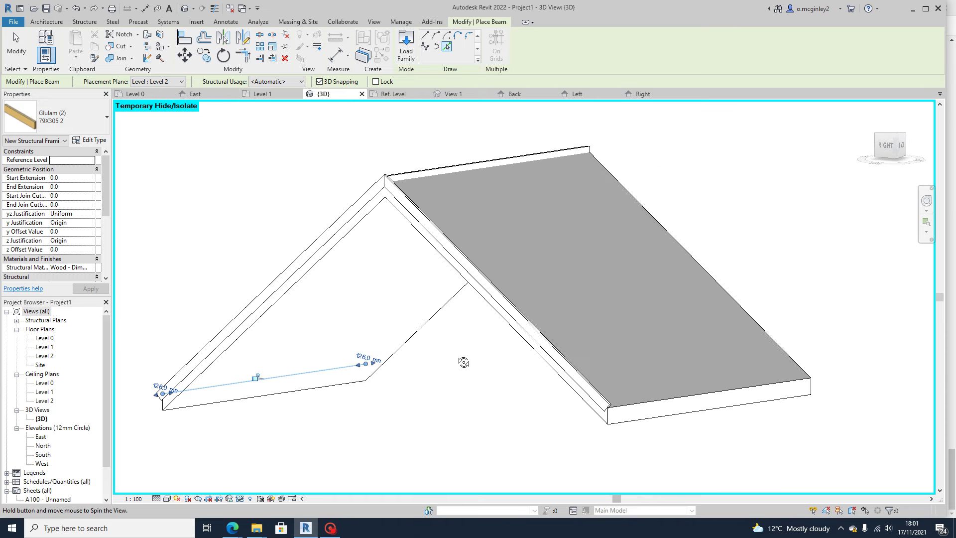
pyautogui.click(622, 413)
pyautogui.keyDown('shift'); pyautogui.moveTo(710, 365); pyautogui.dragTo(463, 377, button='middle'); pyautogui.keyUp('shift')
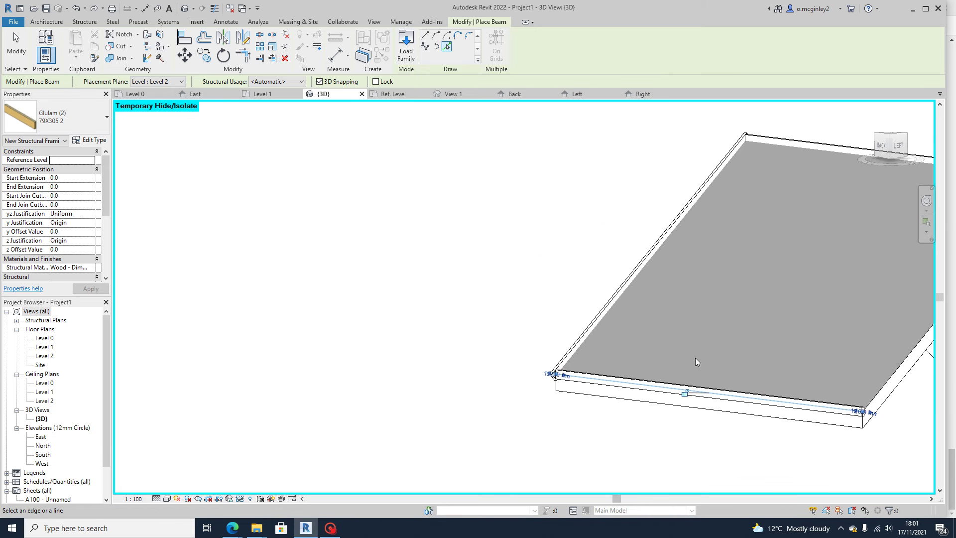
pyautogui.moveTo(695, 362); pyautogui.dragTo(437, 354, button='middle')
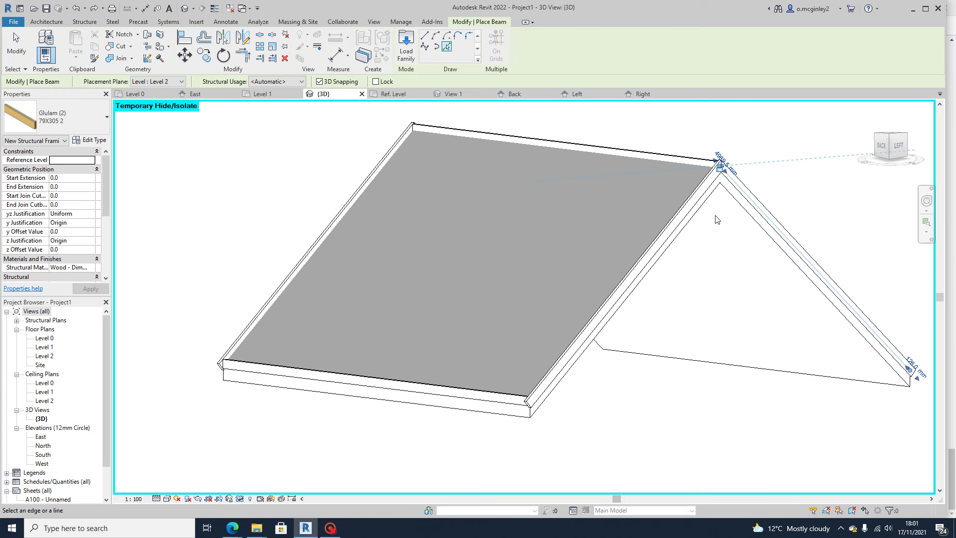
pyautogui.keyDown('shift'); pyautogui.moveTo(639, 299); pyautogui.dragTo(711, 293, button='middle'); pyautogui.keyUp('shift')
pyautogui.scroll(-2, 533, 274)
pyautogui.scroll(4, 622, 398)
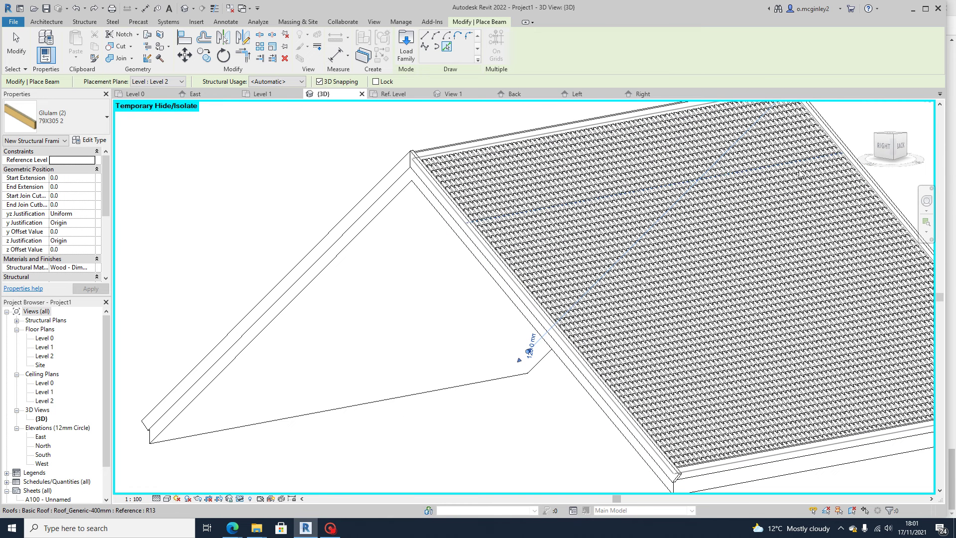
pyautogui.scroll(-3, 597, 243)
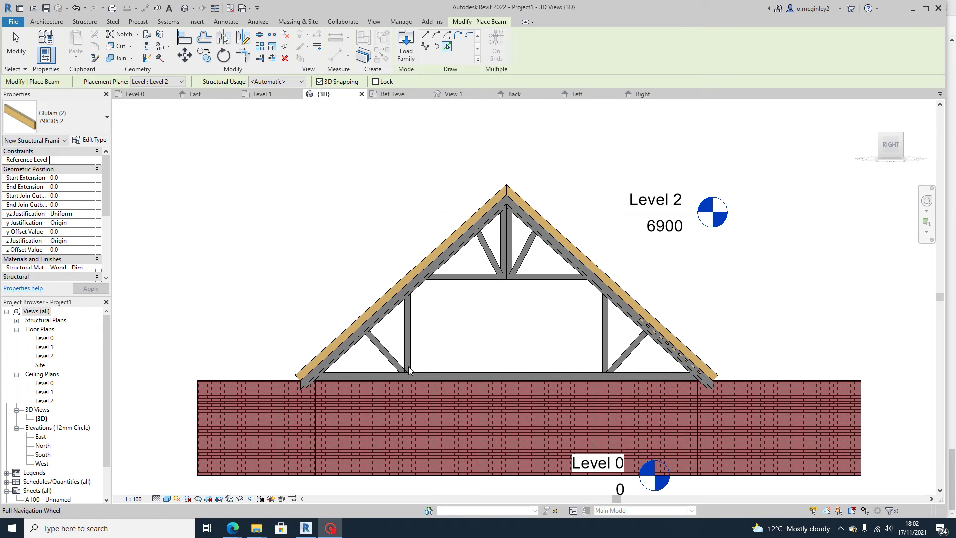
# Orbit around the roof framing and snap to the ViewCube RIGHT view of the truss
pyautogui.click(167, 498)
pyautogui.moveTo(346, 341)
pyautogui.keyDown('shift'); pyautogui.mouseDown(button='middle')
pyautogui.moveTo(427, 362)
pyautogui.moveTo(423, 398)
pyautogui.mouseUp(button='middle'); pyautogui.keyUp('shift')
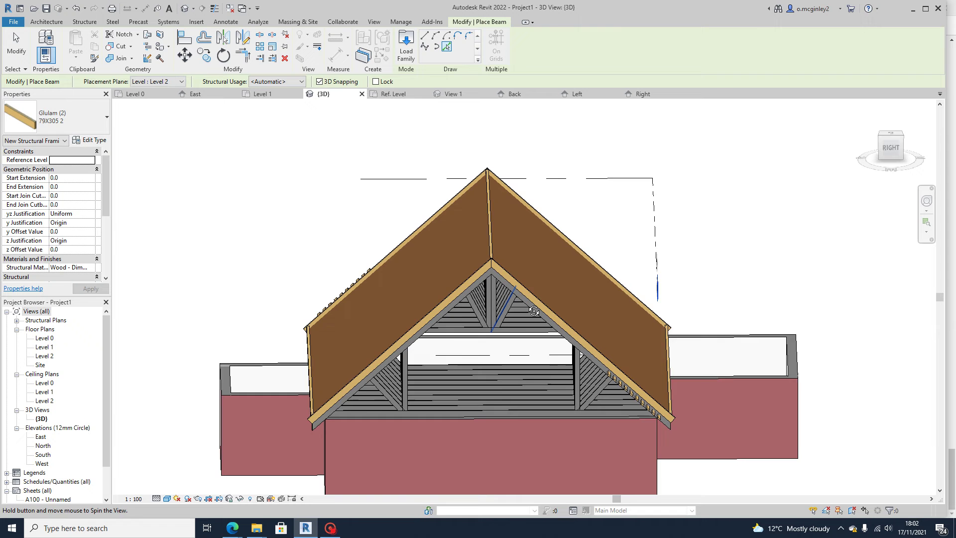
pyautogui.keyDown('shift'); pyautogui.moveTo(534, 310); pyautogui.dragTo(559, 431, button='middle'); pyautogui.keyUp('shift')
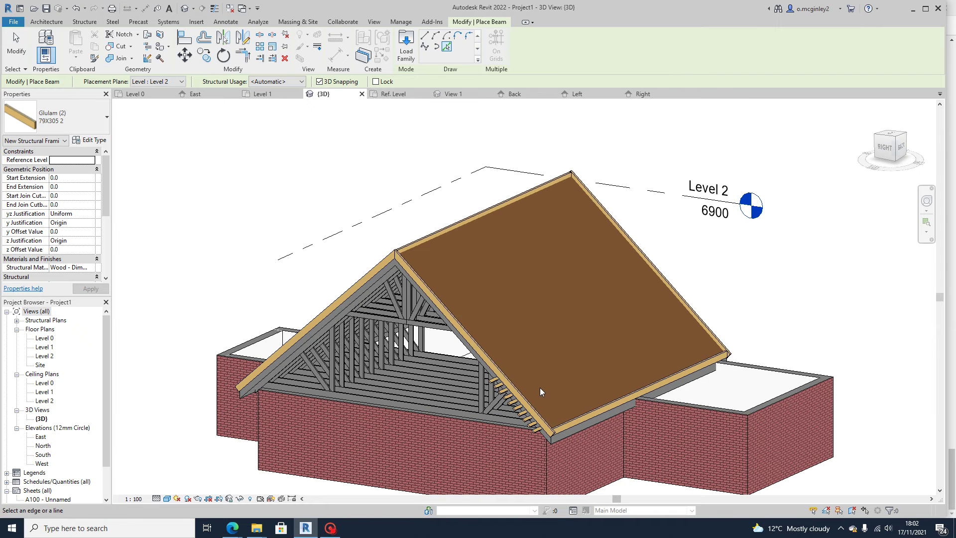
pyautogui.moveTo(541, 392)
pyautogui.keyDown('shift'); pyautogui.mouseDown(button='middle')
pyautogui.moveTo(592, 367)
pyautogui.moveTo(657, 429)
pyautogui.moveTo(670, 421)
pyautogui.moveTo(583, 337)
pyautogui.mouseUp(button='middle'); pyautogui.keyUp('shift')
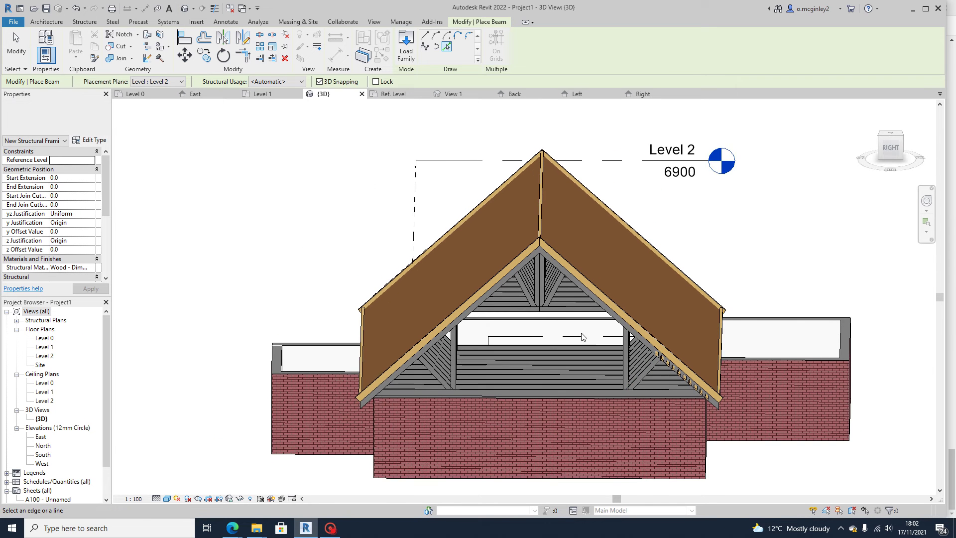
pyautogui.scroll(2, 557, 318)
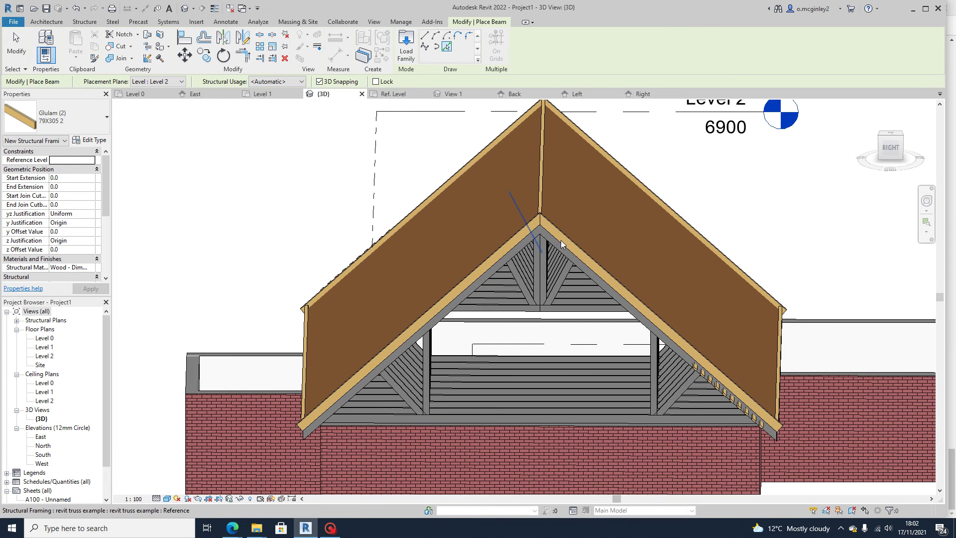
pyautogui.keyDown('shift'); pyautogui.moveTo(536, 233); pyautogui.dragTo(537, 175, button='middle'); pyautogui.keyUp('shift')
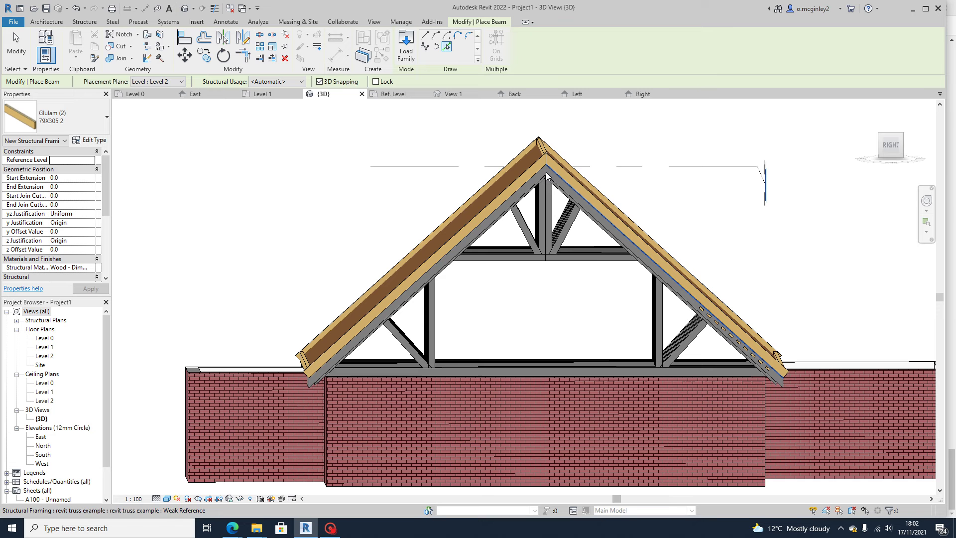
pyautogui.keyDown('shift'); pyautogui.moveTo(541, 226); pyautogui.dragTo(588, 179, button='middle'); pyautogui.keyUp('shift')
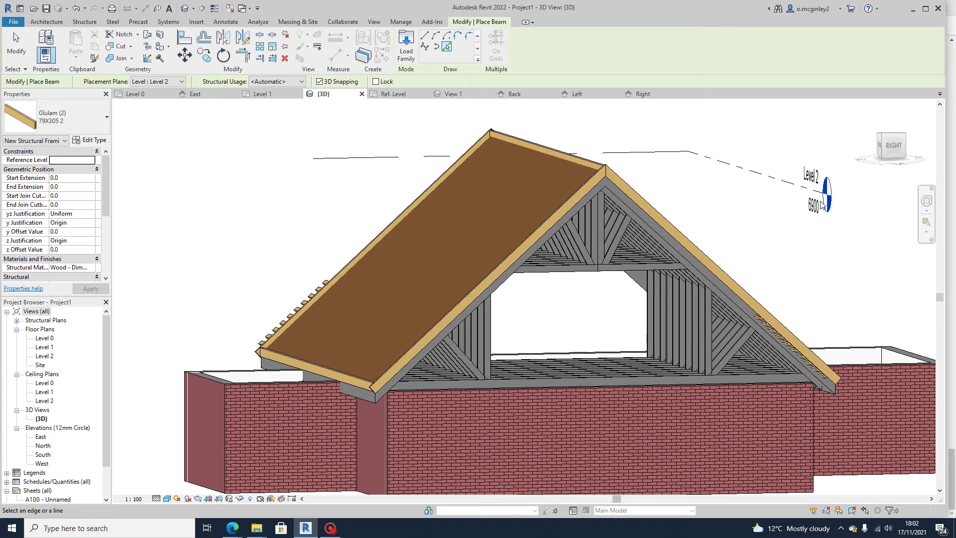
pyautogui.click(892, 145)
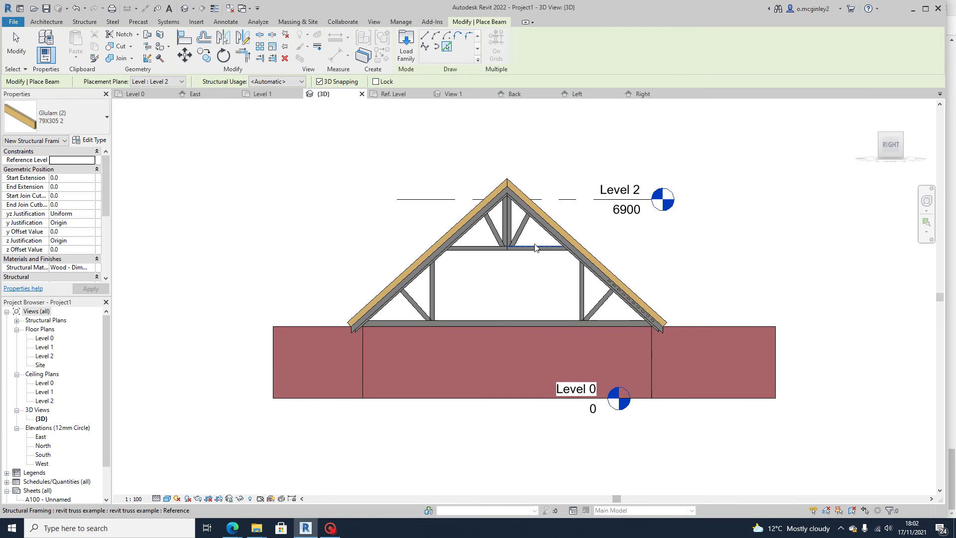
pyautogui.scroll(2, 536, 247)
pyautogui.scroll(-2, 559, 251)
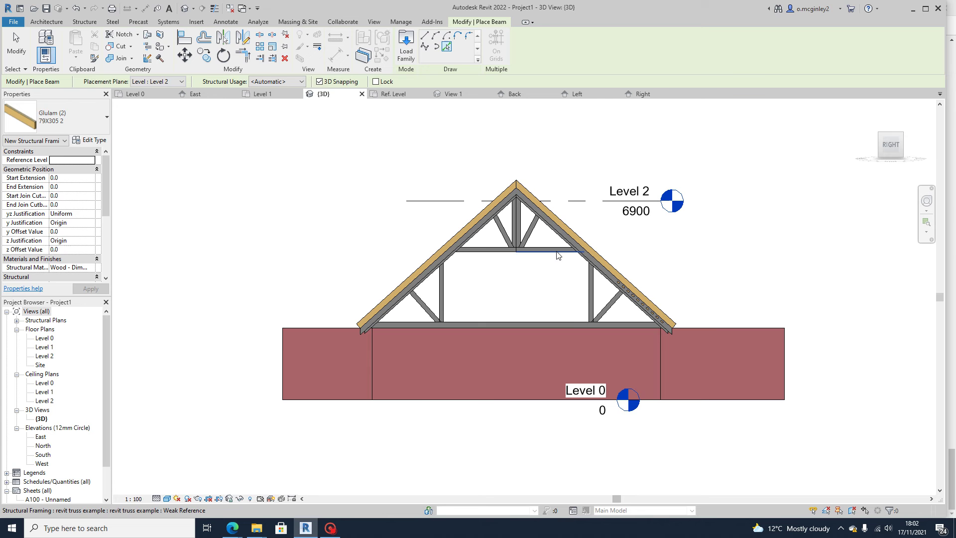
# End beam placement, dismiss the save reminder, and orbit toward the roof ridge
pyautogui.press('Escape')
pyautogui.press('Escape')
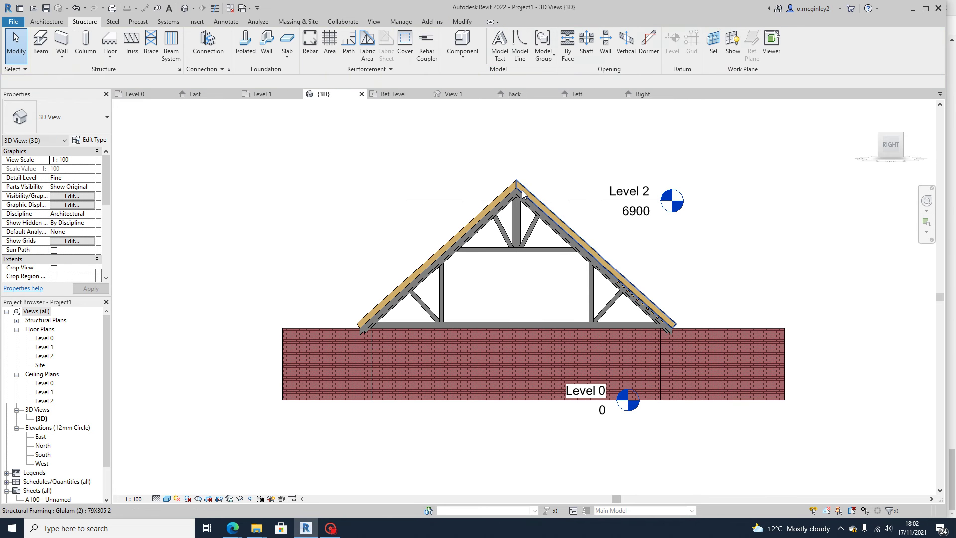
pyautogui.click(526, 194)
pyautogui.scroll(3, 578, 204)
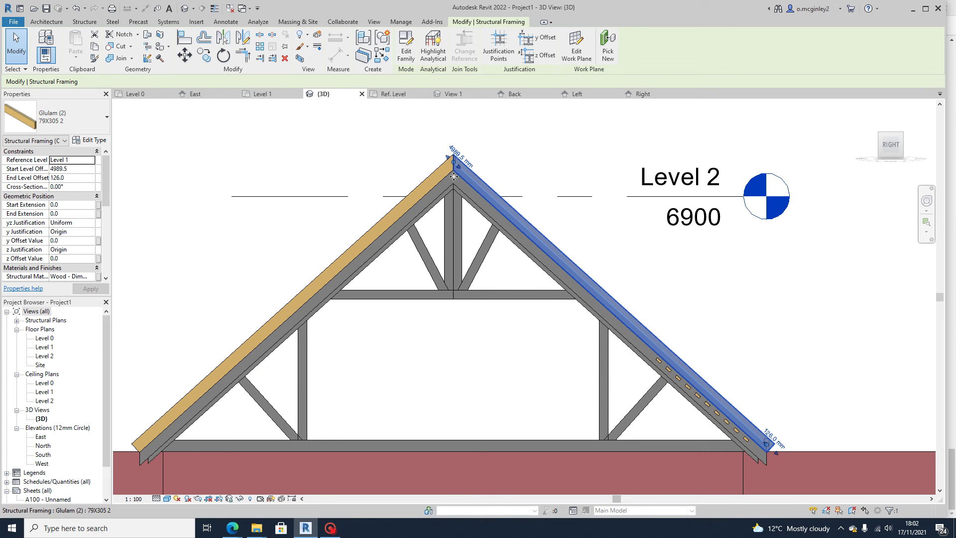
pyautogui.keyDown('shift'); pyautogui.moveTo(449, 190); pyautogui.dragTo(444, 188, button='middle'); pyautogui.keyUp('shift')
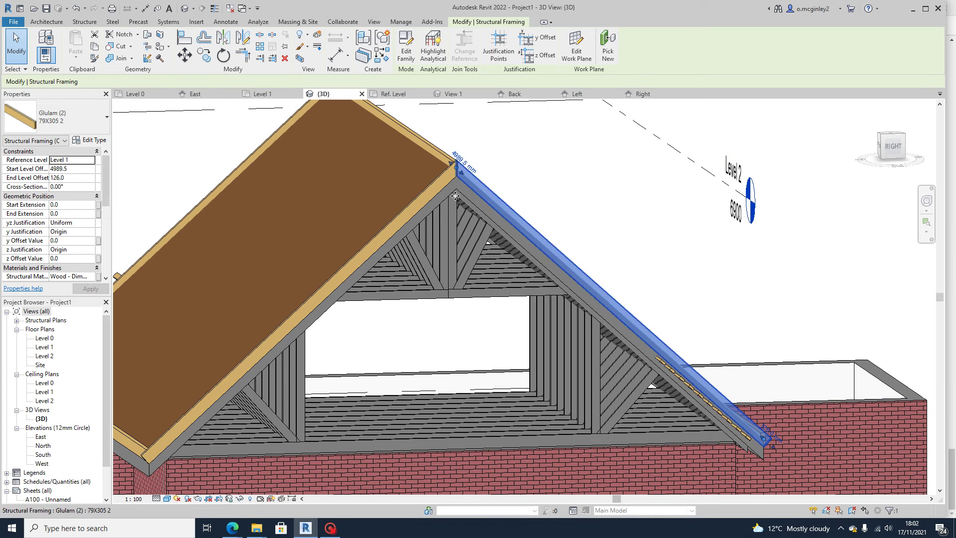
pyautogui.keyDown('shift'); pyautogui.moveTo(456, 169); pyautogui.dragTo(458, 182, button='middle'); pyautogui.keyUp('shift')
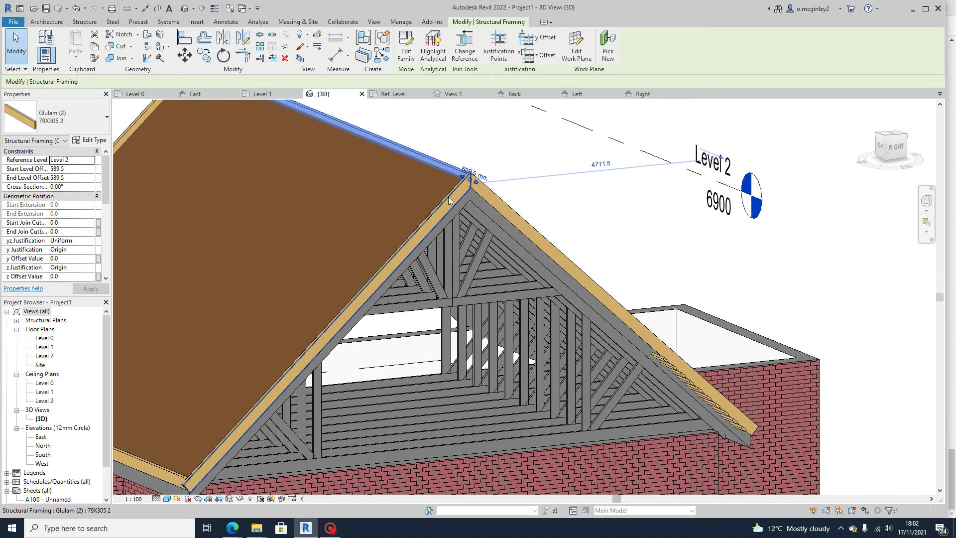
# Select the left and right glulam rafters along the gable for hiding
pyautogui.click(448, 196)
pyautogui.press('Escape')
pyautogui.click(444, 202)
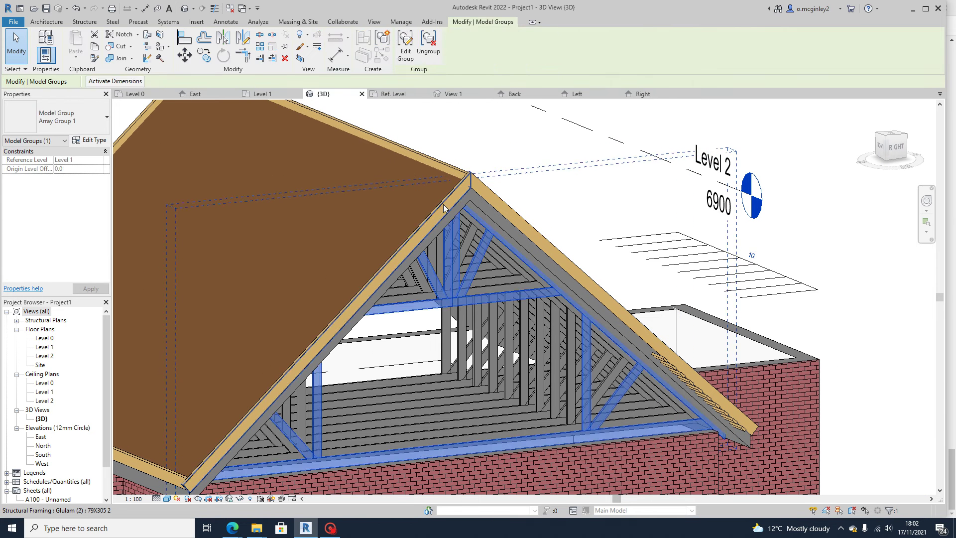
pyautogui.press('Escape')
pyautogui.click(443, 205)
pyautogui.keyDown('ctrl'); pyautogui.click(501, 202); pyautogui.keyUp('ctrl')
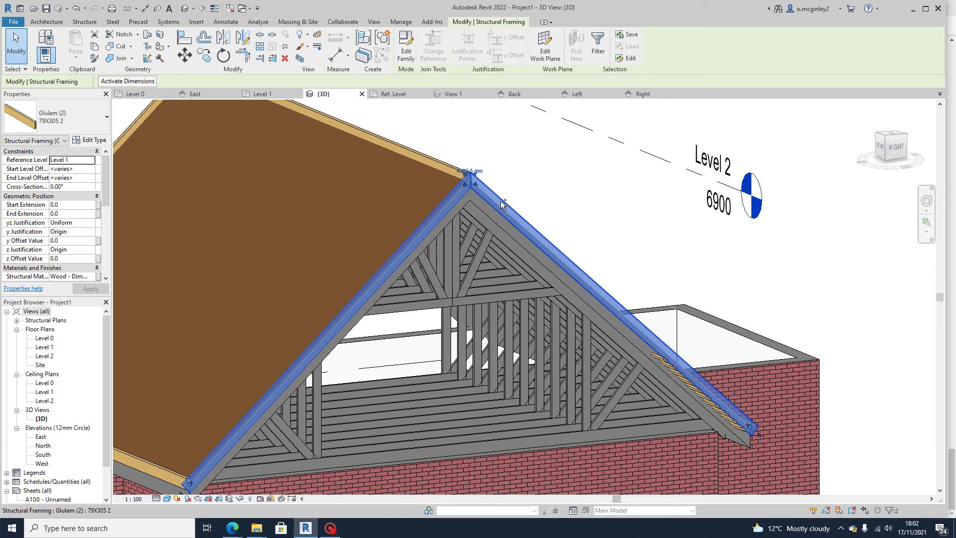
pyautogui.scroll(-2, 473, 270)
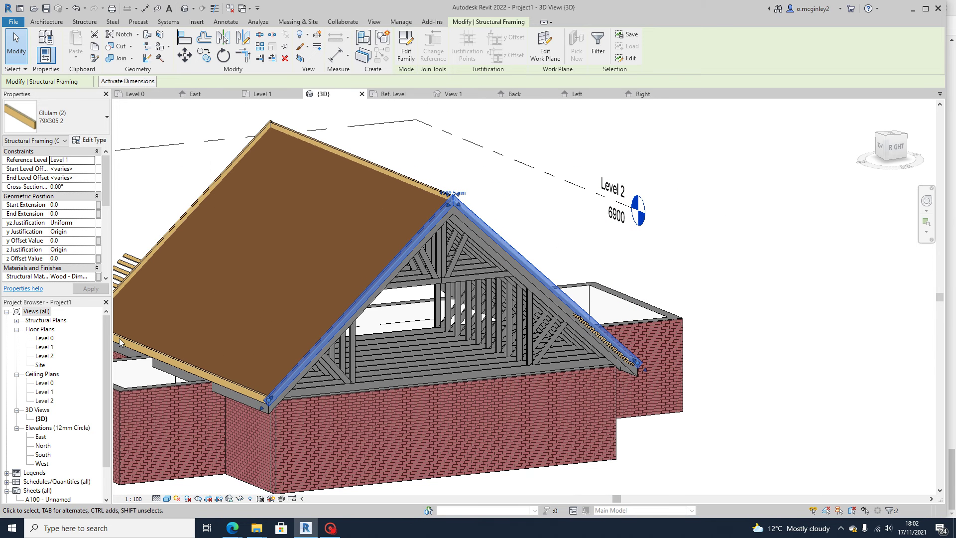
pyautogui.click(229, 498)
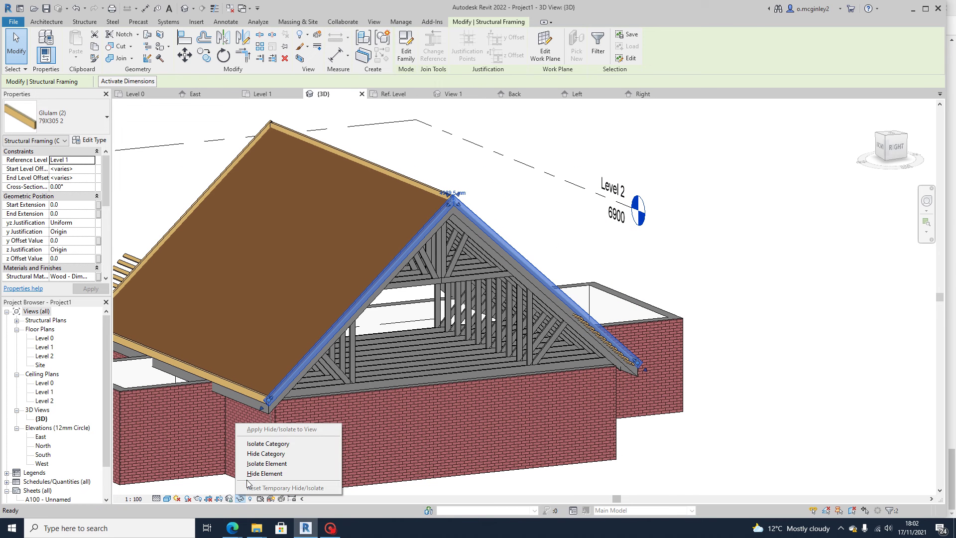
# Hide the two selected rafters and select the glulam member at the ridge
pyautogui.click(269, 473)
pyautogui.scroll(3, 517, 219)
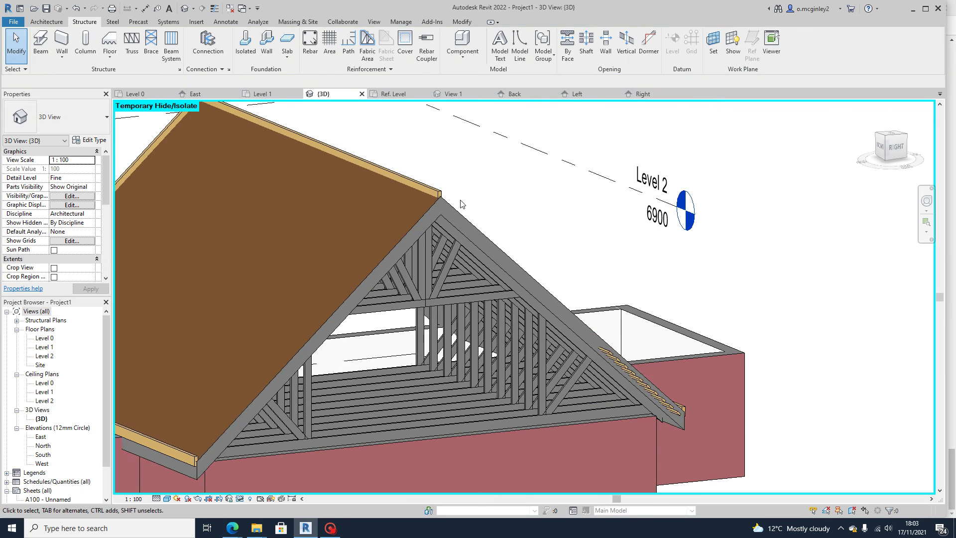
pyautogui.click(472, 210)
pyautogui.keyDown('shift'); pyautogui.moveTo(472, 210); pyautogui.dragTo(339, 223, button='middle'); pyautogui.keyUp('shift')
pyautogui.scroll(-3, 662, 261)
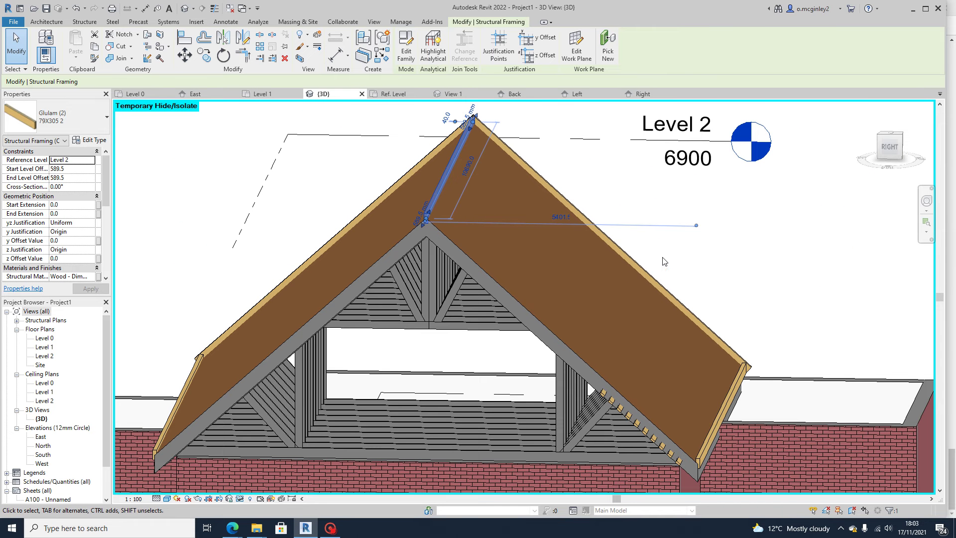
# From the right view, raise the ridge member's offset from 589.5 to 619.5
pyautogui.click(889, 147)
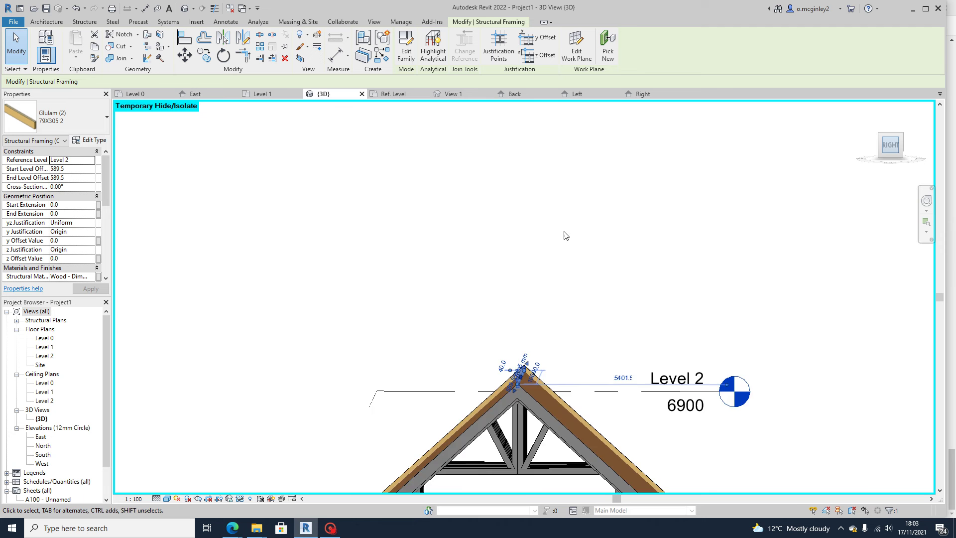
pyautogui.scroll(5, 536, 301)
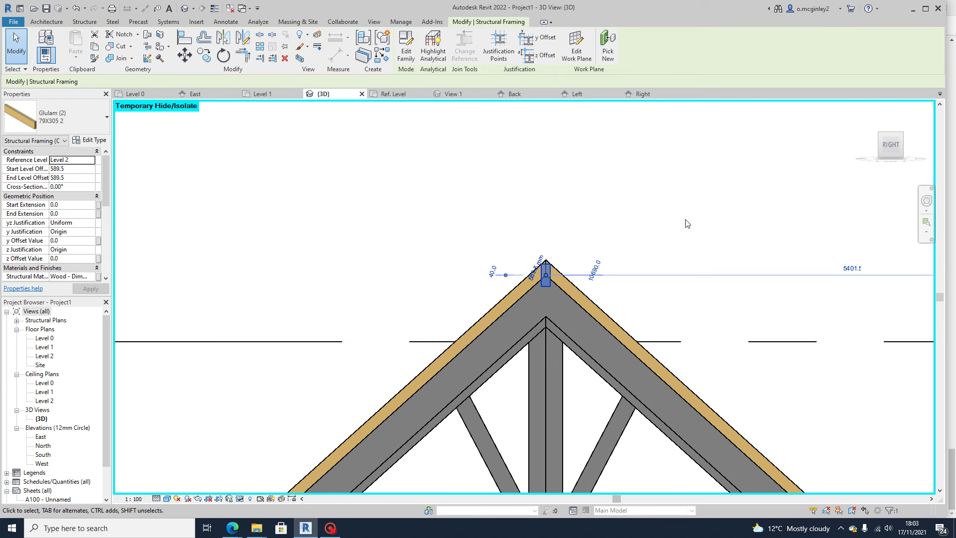
pyautogui.press('Up')
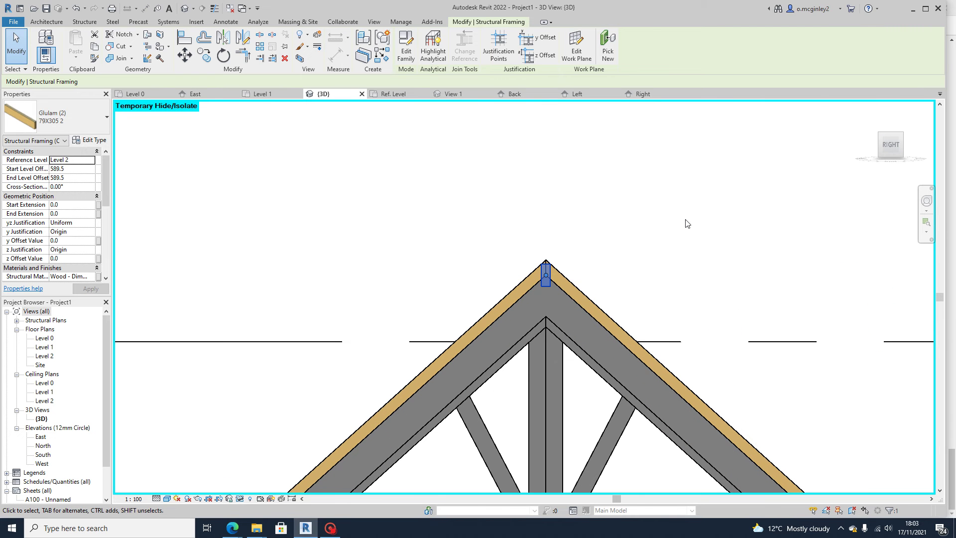
pyautogui.click(655, 276)
pyautogui.keyDown('shift'); pyautogui.moveTo(655, 271); pyautogui.dragTo(580, 316, button='middle'); pyautogui.keyUp('shift')
pyautogui.keyDown('shift'); pyautogui.moveTo(611, 360); pyautogui.dragTo(650, 392, button='middle'); pyautogui.keyUp('shift')
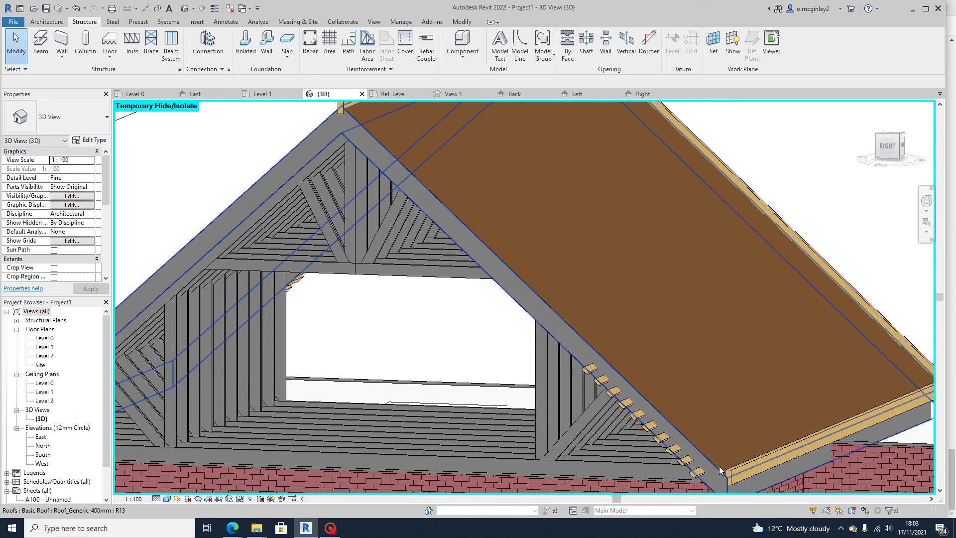
pyautogui.click(915, 360)
pyautogui.scroll(-5, 484, 302)
pyautogui.moveTo(483, 303); pyautogui.dragTo(522, 332, button='middle')
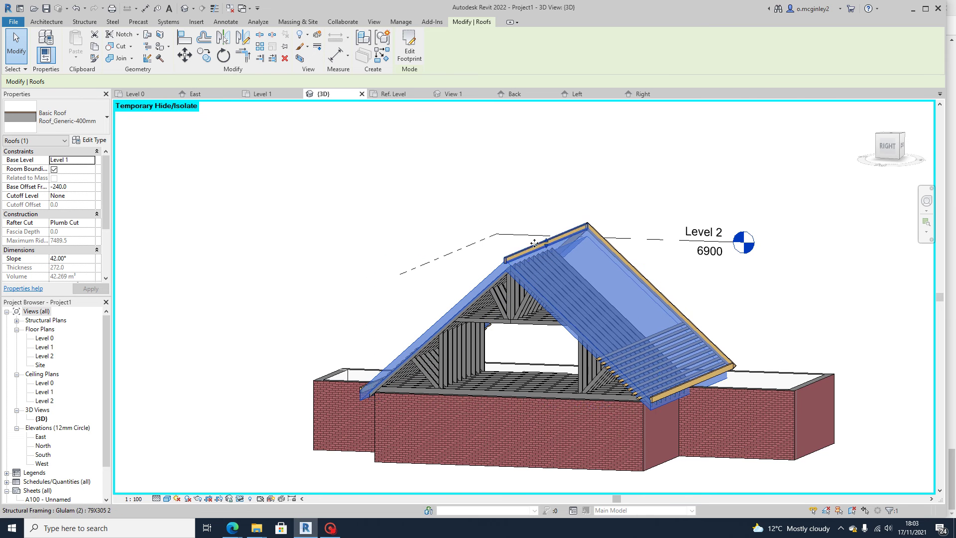
pyautogui.scroll(5, 520, 269)
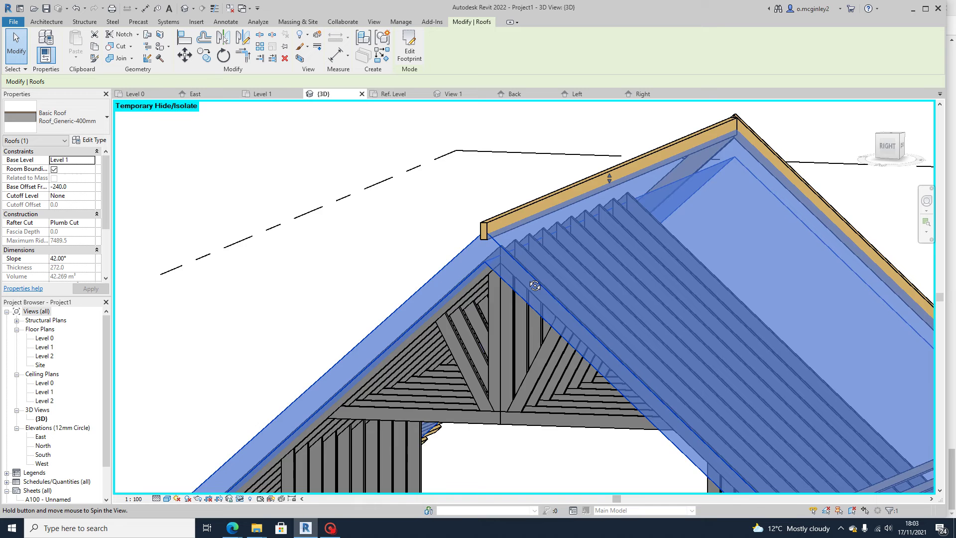
pyautogui.keyDown('shift'); pyautogui.moveTo(581, 214); pyautogui.dragTo(611, 298, button='middle'); pyautogui.keyUp('shift')
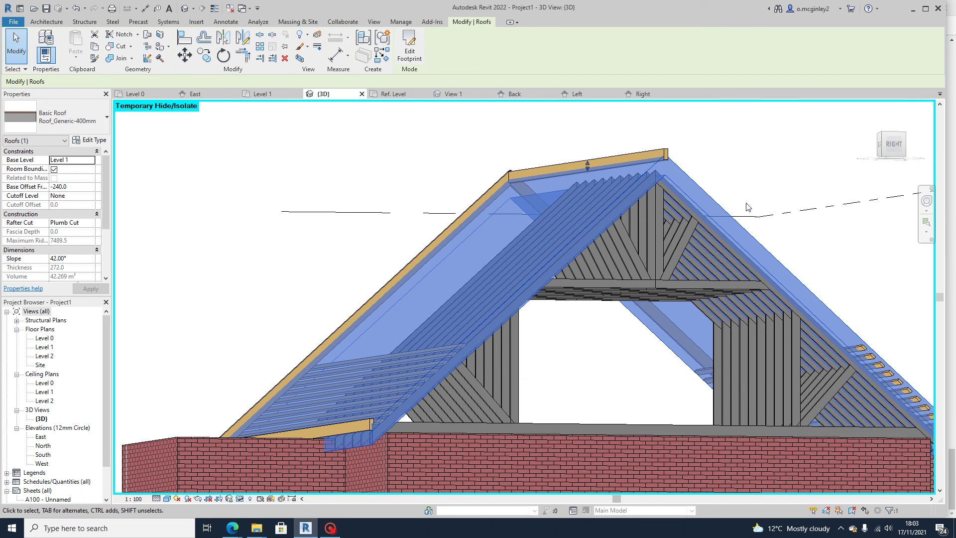
pyautogui.click(710, 159)
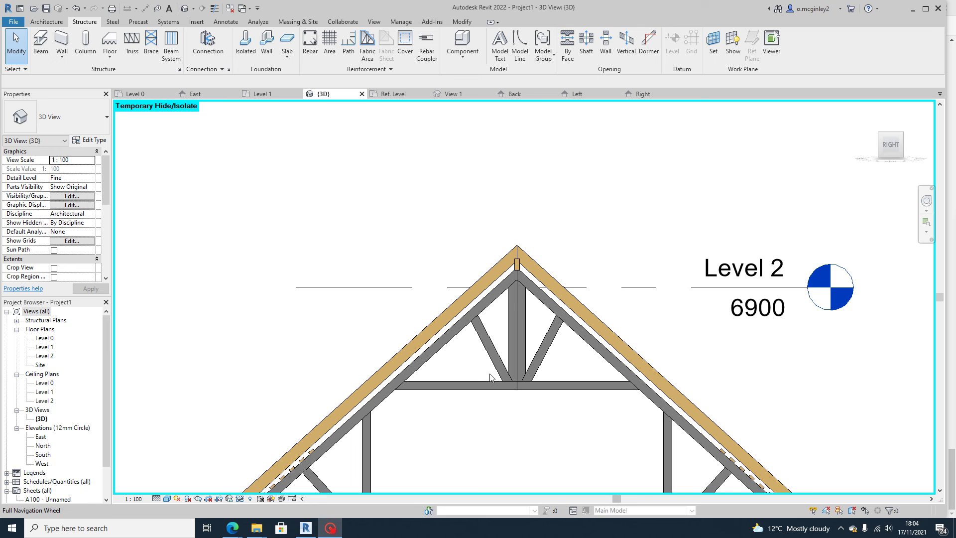
# From the right view, lower the apex glulam member's offset from 349.5 to 229.5
pyautogui.keyDown('shift'); pyautogui.moveTo(584, 184); pyautogui.dragTo(538, 259, button='middle'); pyautogui.keyUp('shift')
pyautogui.scroll(-3, 447, 282)
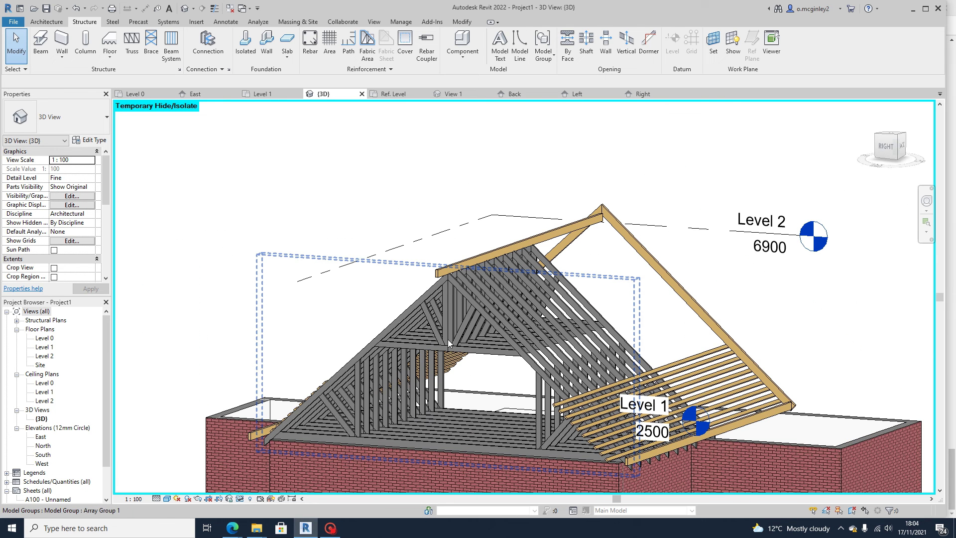
pyautogui.keyDown('shift'); pyautogui.moveTo(448, 355); pyautogui.dragTo(498, 328, button='middle'); pyautogui.keyUp('shift')
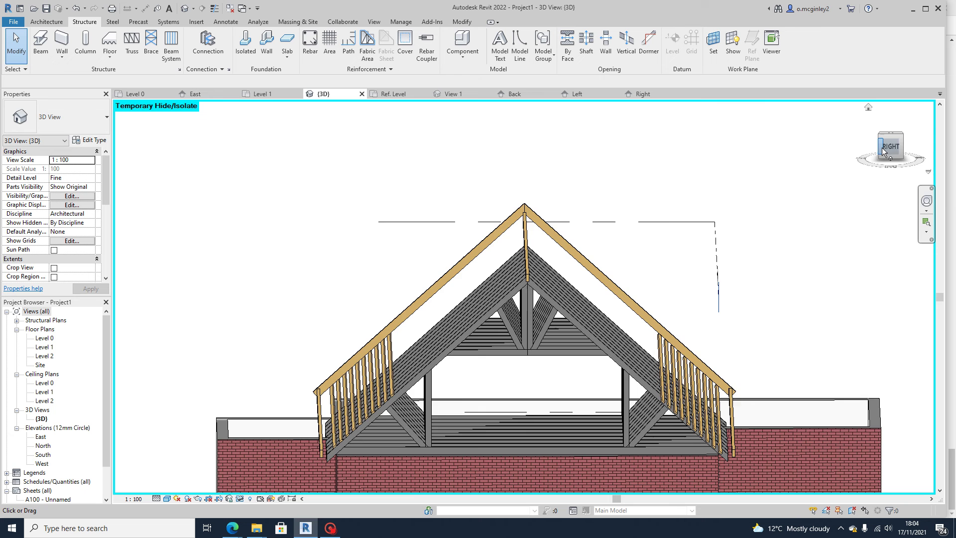
pyautogui.scroll(-3, 523, 302)
pyautogui.scroll(5, 522, 302)
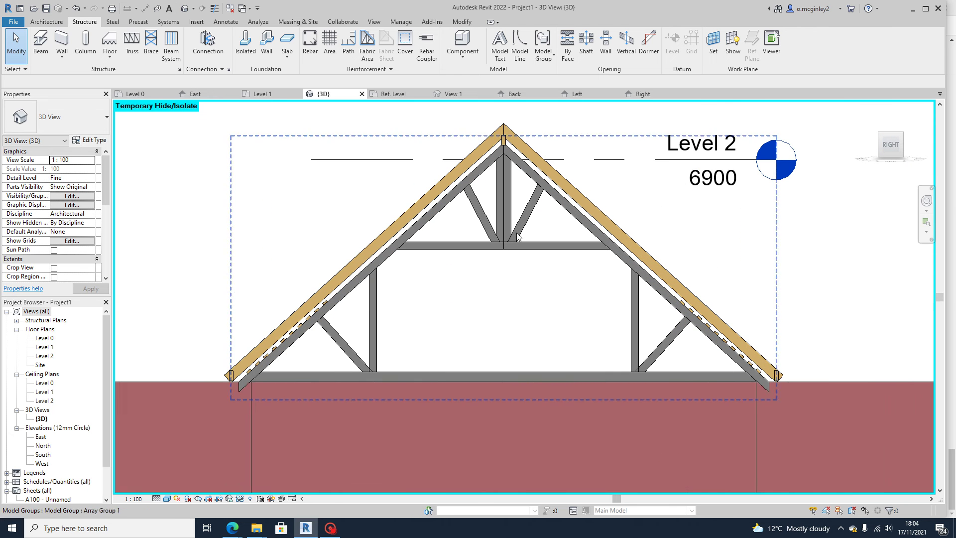
pyautogui.click(888, 148)
pyautogui.scroll(4, 603, 263)
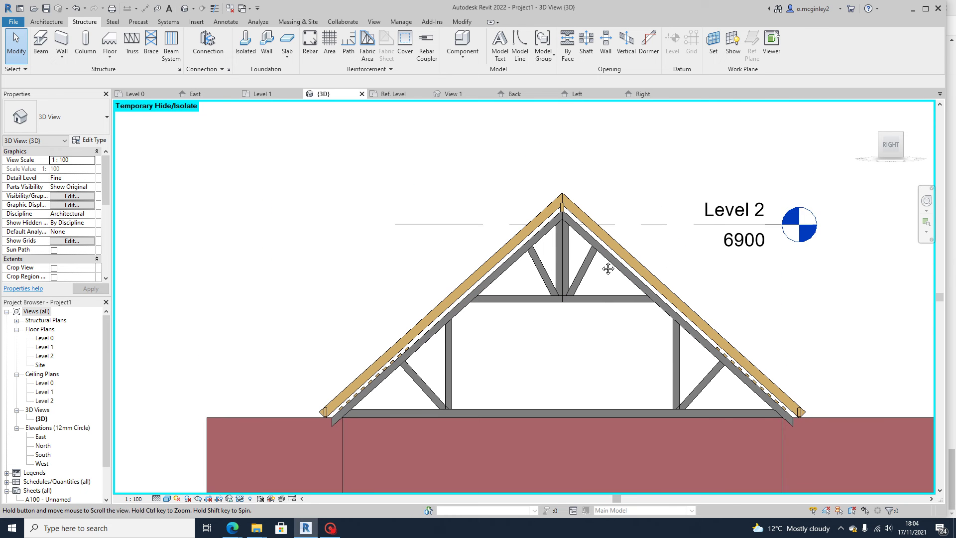
pyautogui.click(558, 209)
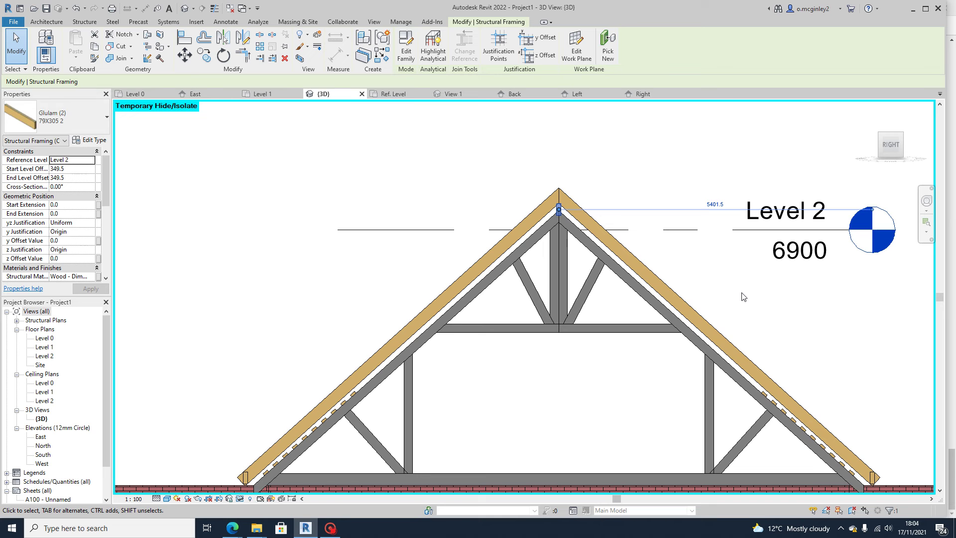
pyautogui.press('Down')
pyautogui.press('Down')
pyautogui.press('Down')
pyautogui.press('Down')
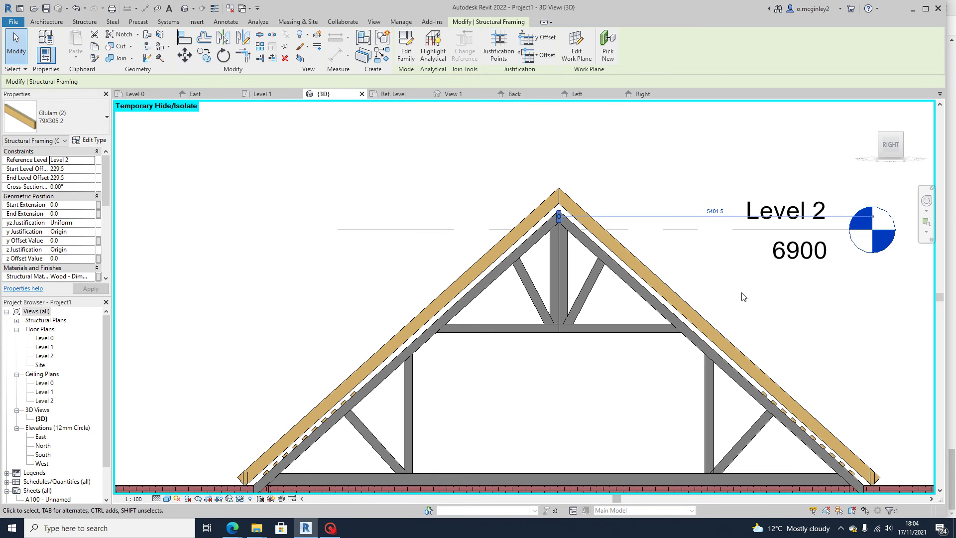
pyautogui.click(742, 294)
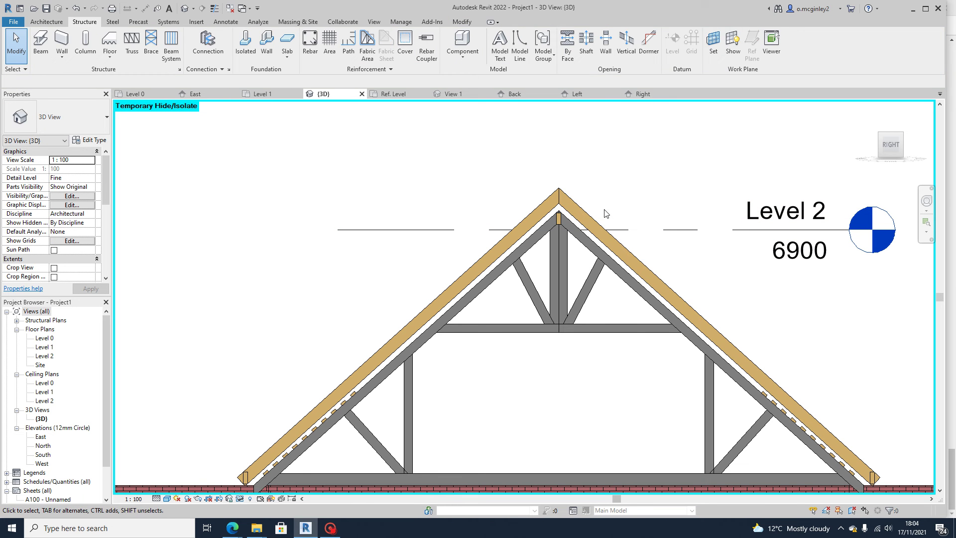
# Temporarily hide both gable rafters with Hide Element
pyautogui.click(558, 215)
pyautogui.keyDown('ctrl'); pyautogui.click(547, 215); pyautogui.keyUp('ctrl')
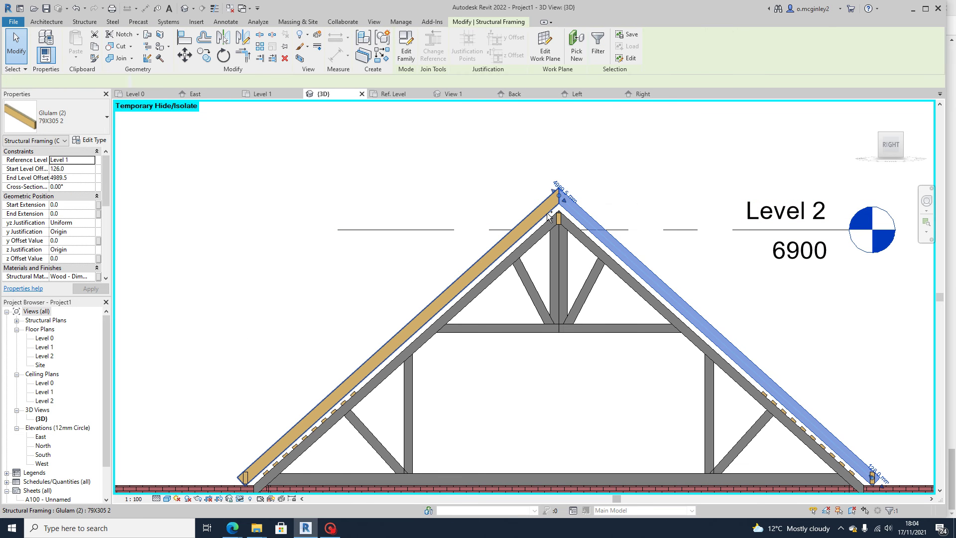
pyautogui.click(240, 499)
pyautogui.click(265, 473)
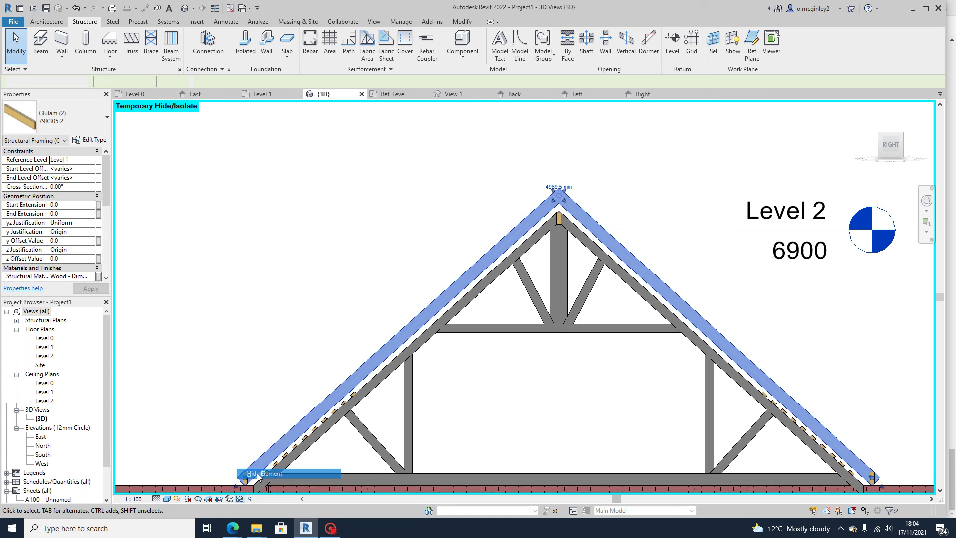
pyautogui.scroll(2, 546, 337)
pyautogui.scroll(-3, 629, 333)
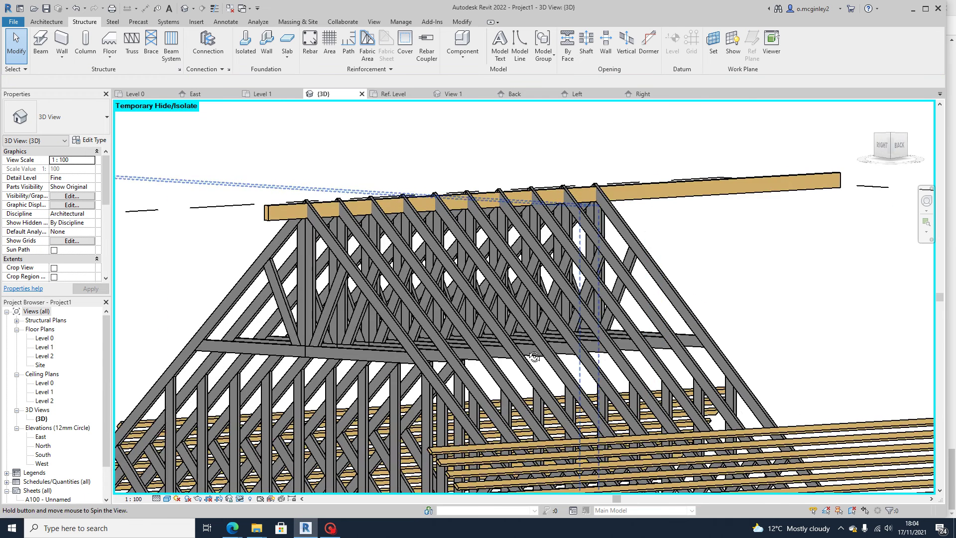
pyautogui.keyDown('shift'); pyautogui.moveTo(628, 333); pyautogui.dragTo(355, 249, button='middle'); pyautogui.keyUp('shift')
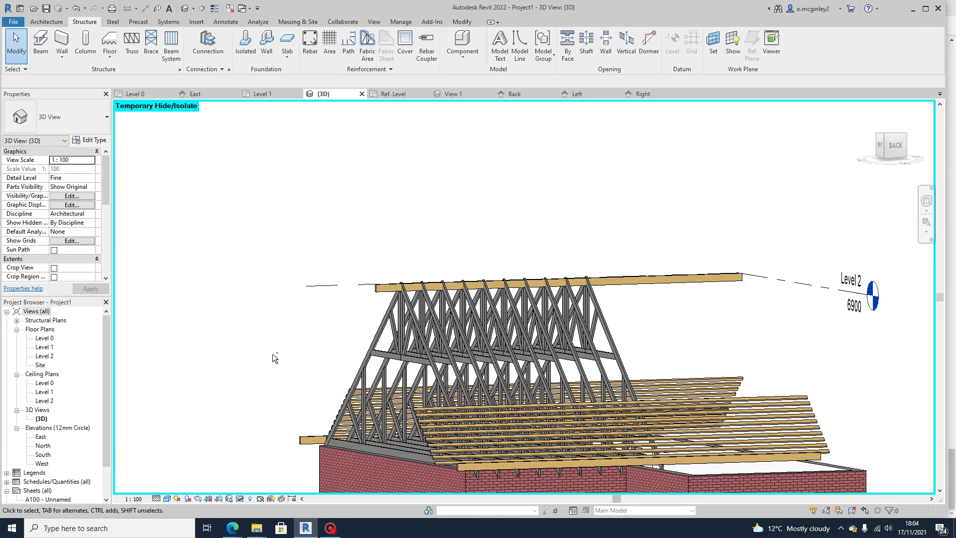
pyautogui.keyDown('shift'); pyautogui.moveTo(273, 354); pyautogui.dragTo(617, 425, button='middle'); pyautogui.keyUp('shift')
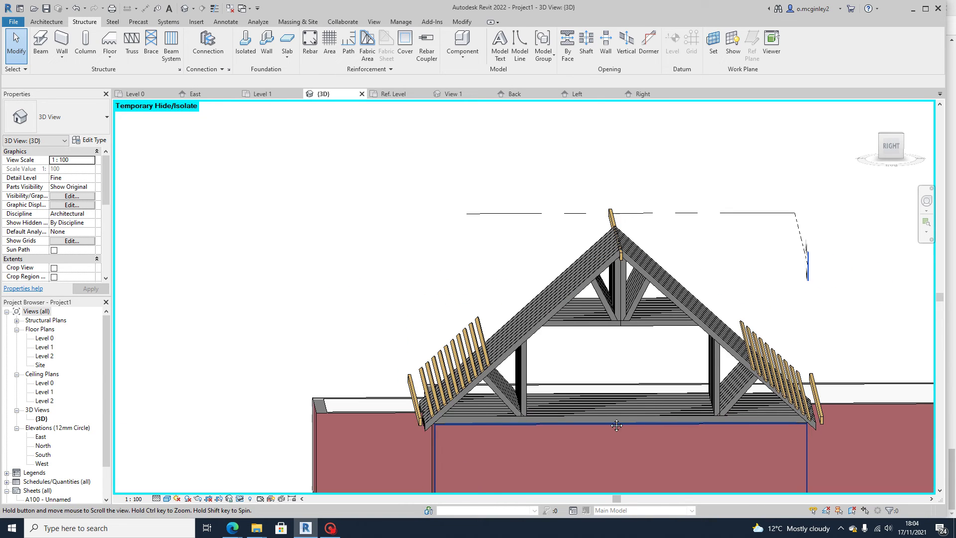
pyautogui.scroll(3, 435, 414)
pyautogui.click(430, 404)
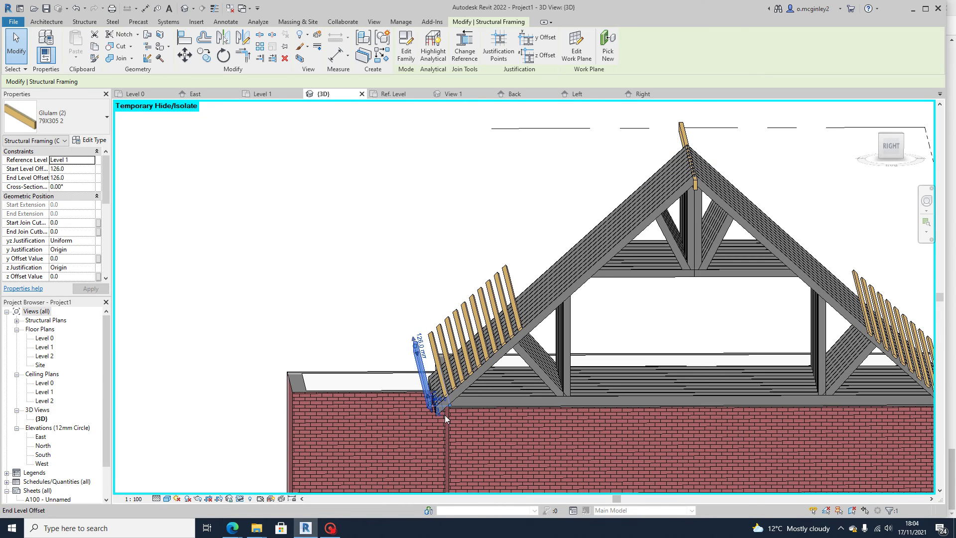
pyautogui.scroll(-2, 444, 414)
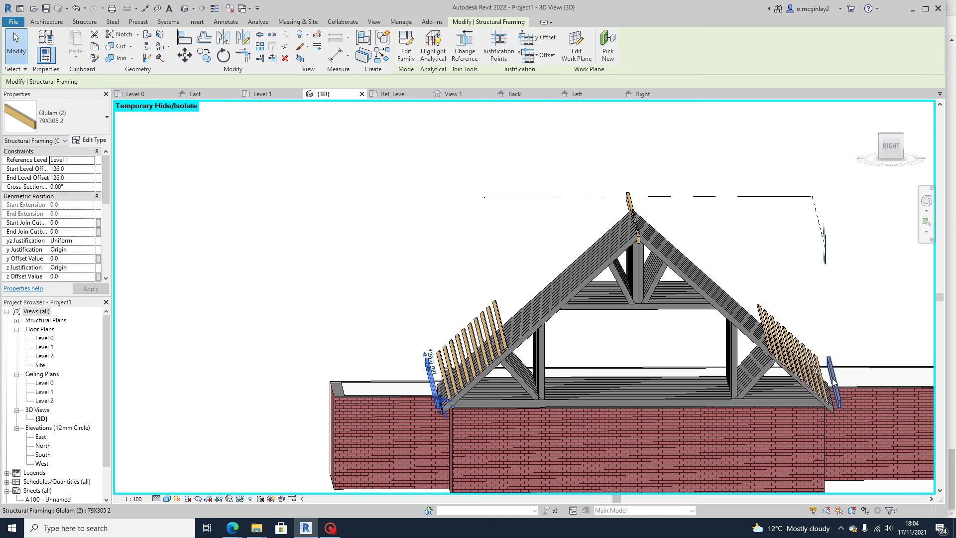
pyautogui.keyDown('shift'); pyautogui.moveTo(603, 326); pyautogui.dragTo(678, 324, button='middle'); pyautogui.keyUp('shift')
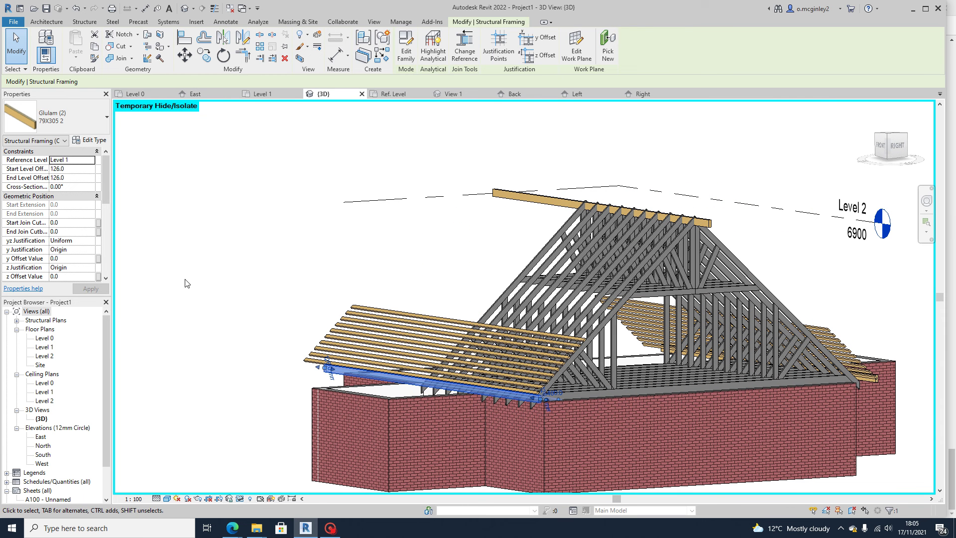
pyautogui.click(226, 302)
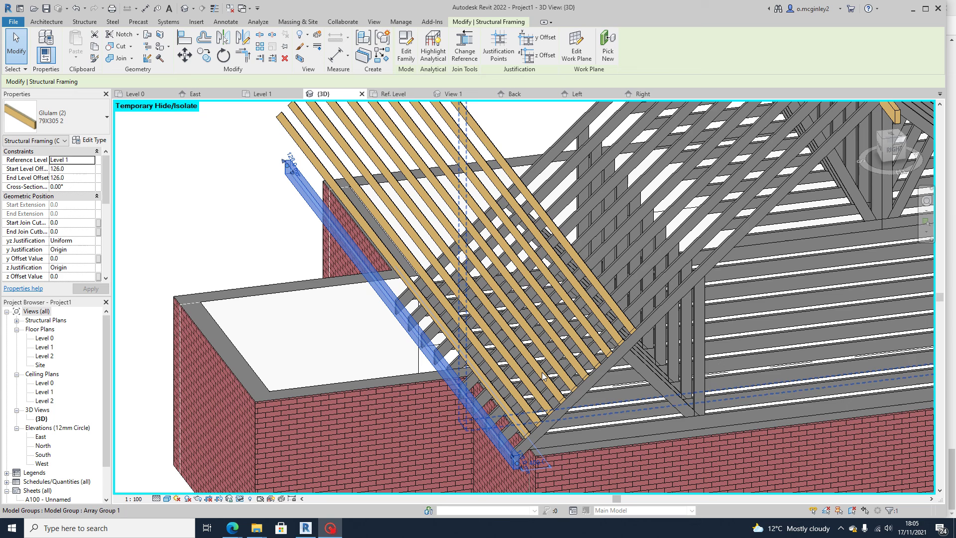
pyautogui.keyDown('shift'); pyautogui.moveTo(598, 453); pyautogui.dragTo(491, 342, button='middle'); pyautogui.keyUp('shift')
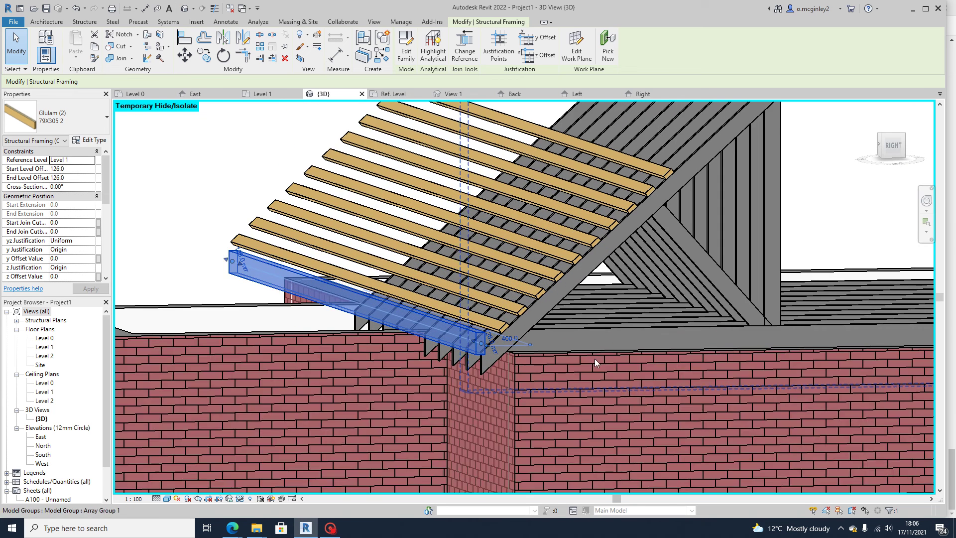
pyautogui.moveTo(594, 359); pyautogui.dragTo(695, 305, button='middle')
pyautogui.scroll(-3, 696, 306)
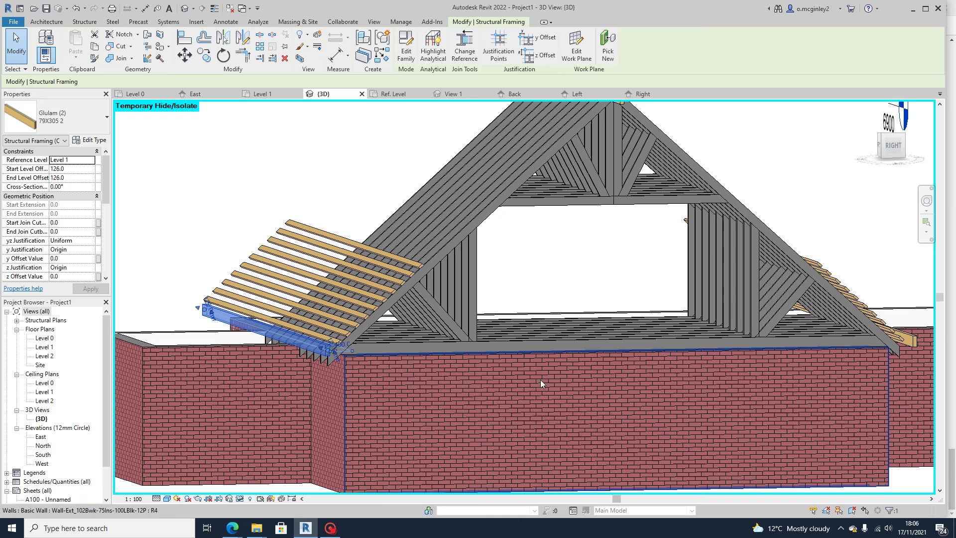
pyautogui.scroll(2, 348, 354)
pyautogui.scroll(5, 349, 354)
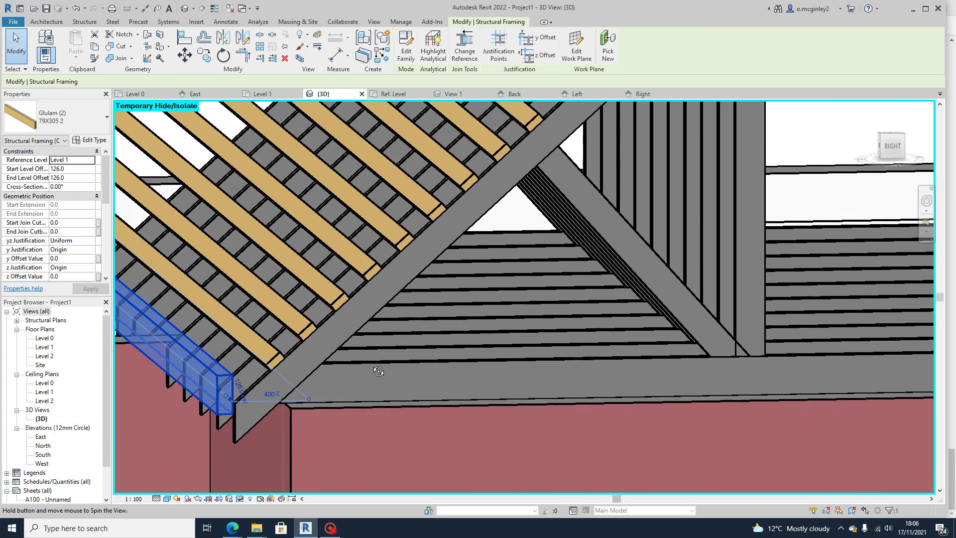
pyautogui.keyDown('shift'); pyautogui.moveTo(378, 371); pyautogui.dragTo(363, 331, button='middle'); pyautogui.keyUp('shift')
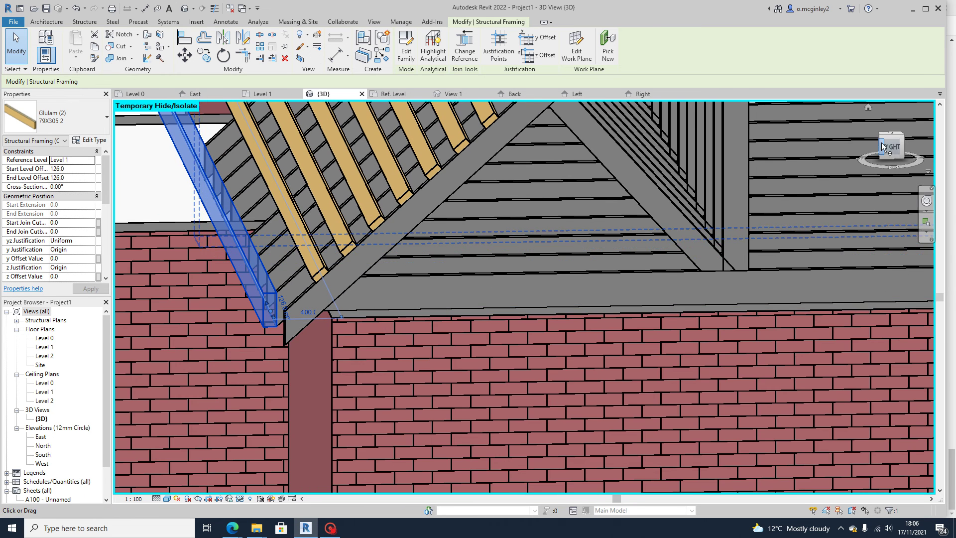
pyautogui.scroll(-5, 846, 164)
pyautogui.moveTo(723, 188); pyautogui.dragTo(646, 239, button='middle')
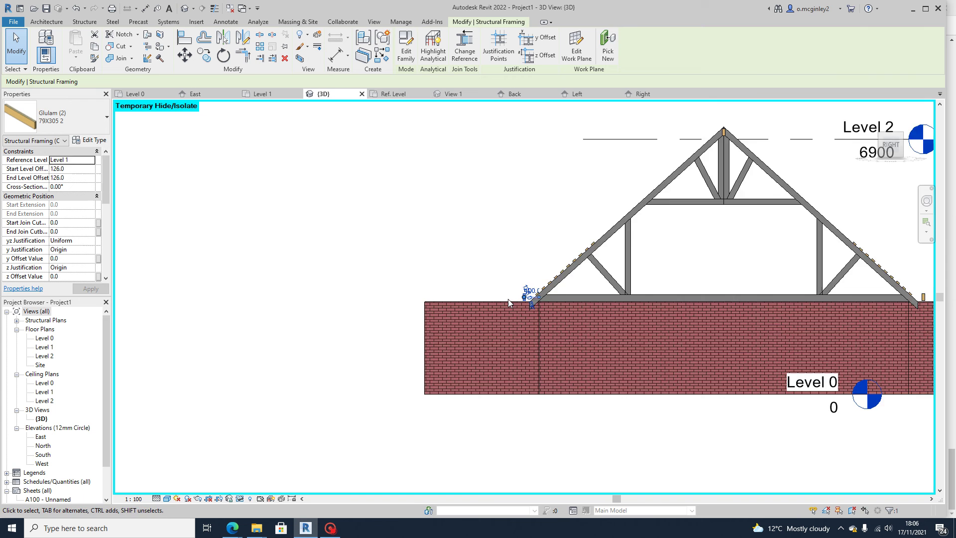
# Give the eave glulam beam a 90° Cross-Section Rotation so it lies flat
pyautogui.scroll(5, 508, 298)
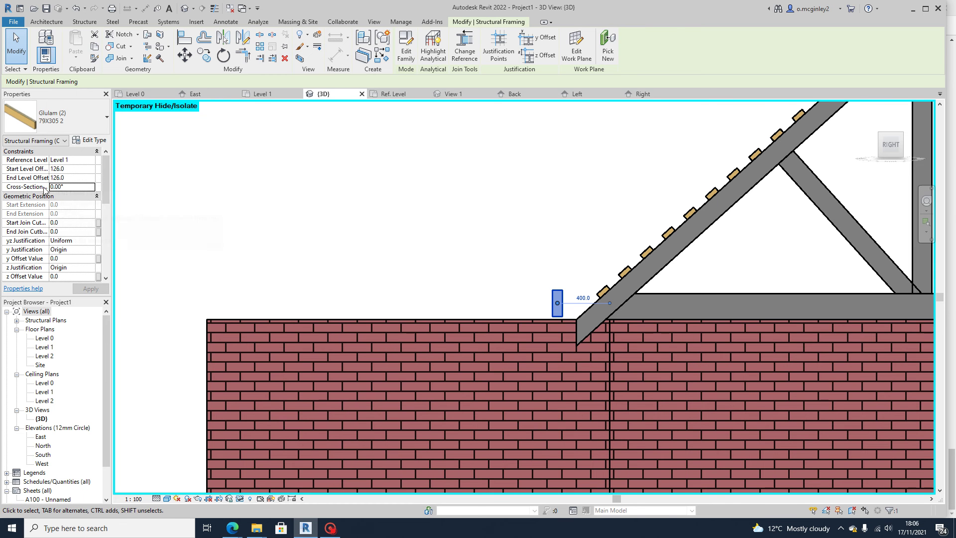
pyautogui.moveTo(67, 177); pyautogui.dragTo(78, 182)
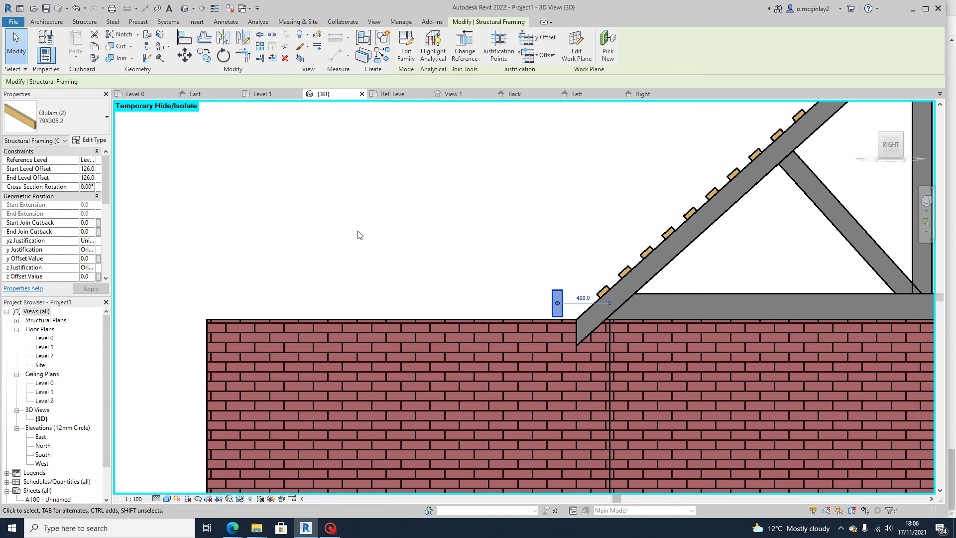
pyautogui.press('Escape')
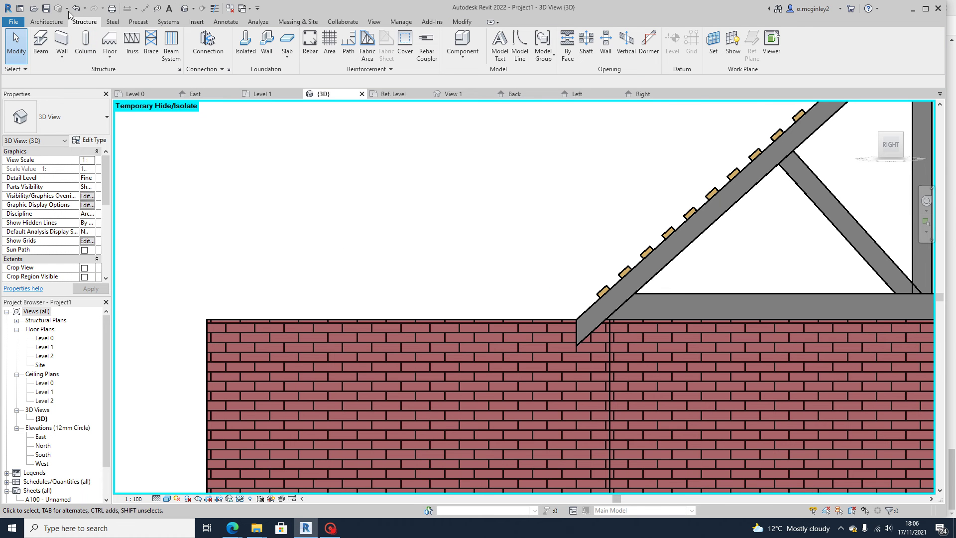
pyautogui.click(557, 294)
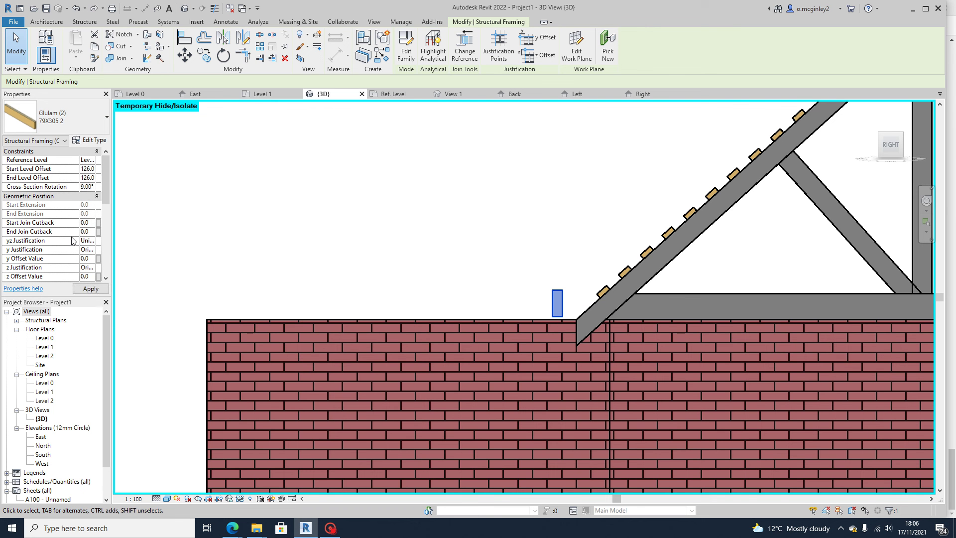
pyautogui.press('Return')
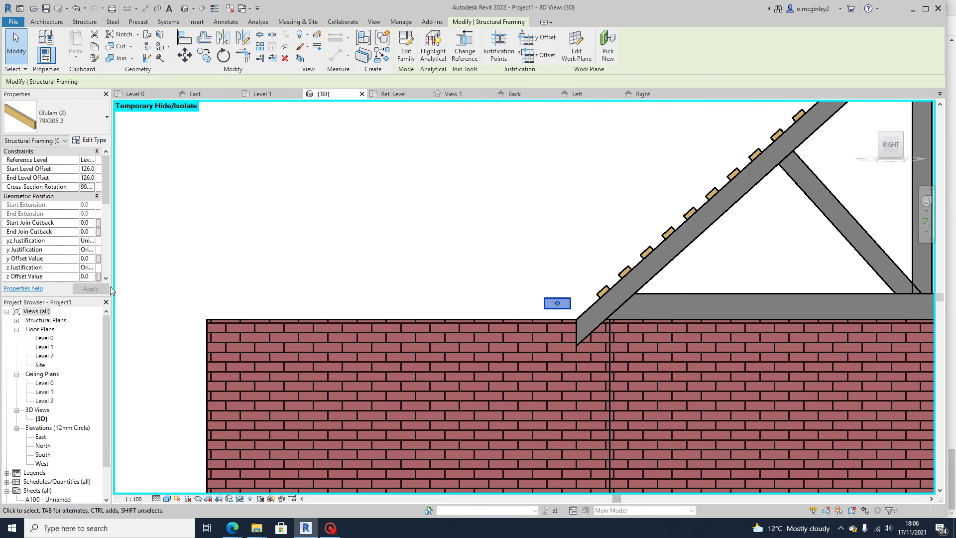
pyautogui.click(498, 273)
pyautogui.scroll(-2, 631, 331)
pyautogui.scroll(2, 572, 308)
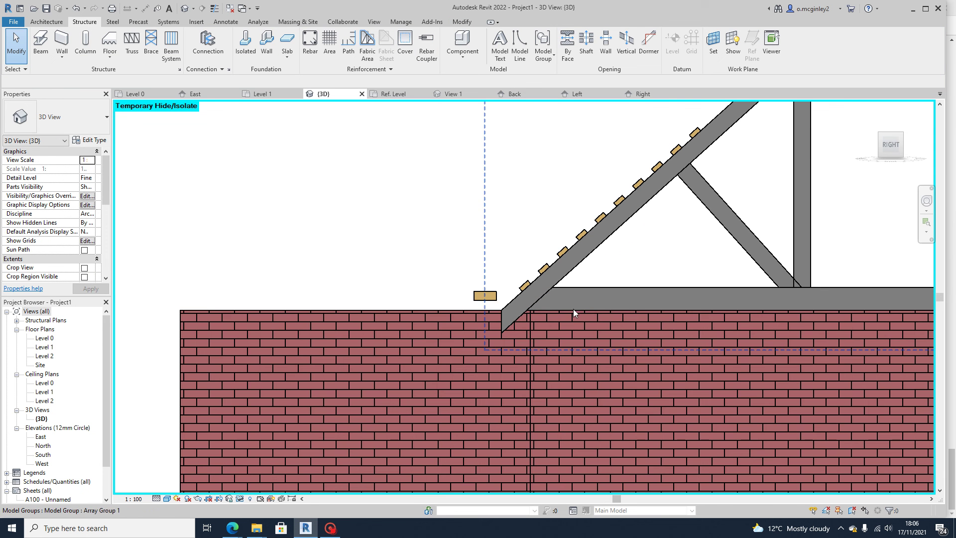
# Temporarily hide the roof truss group, then undo the hide
pyautogui.click(536, 302)
pyautogui.scroll(-2, 572, 326)
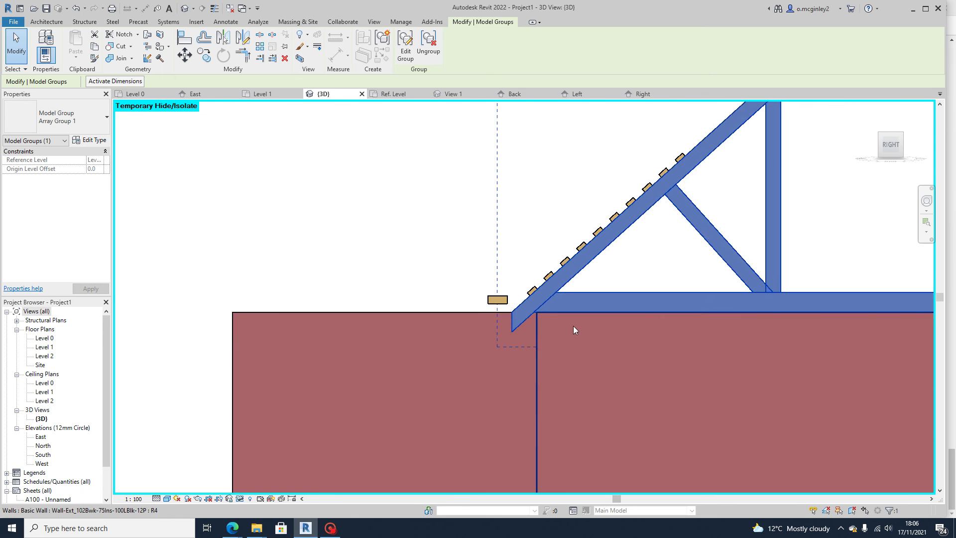
pyautogui.click(239, 499)
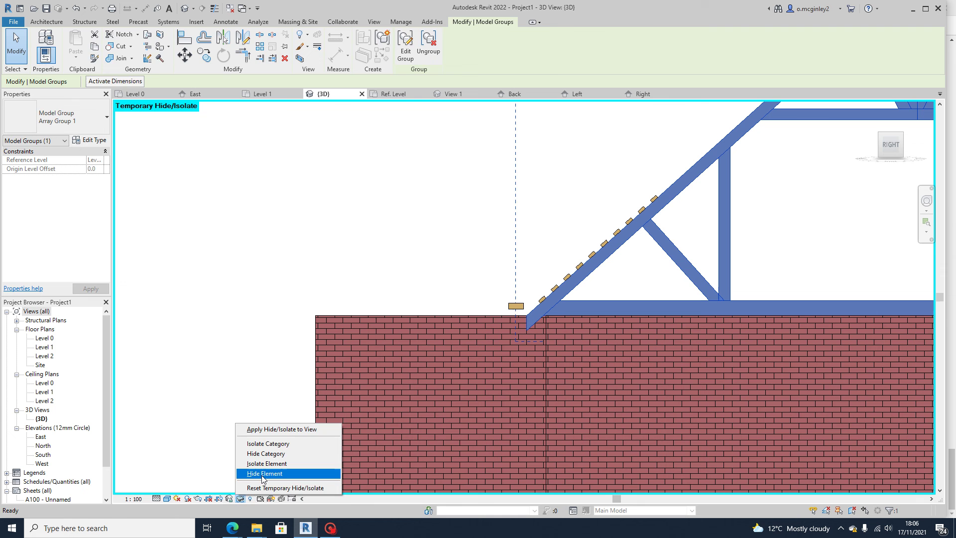
pyautogui.click(530, 288)
pyautogui.click(550, 307)
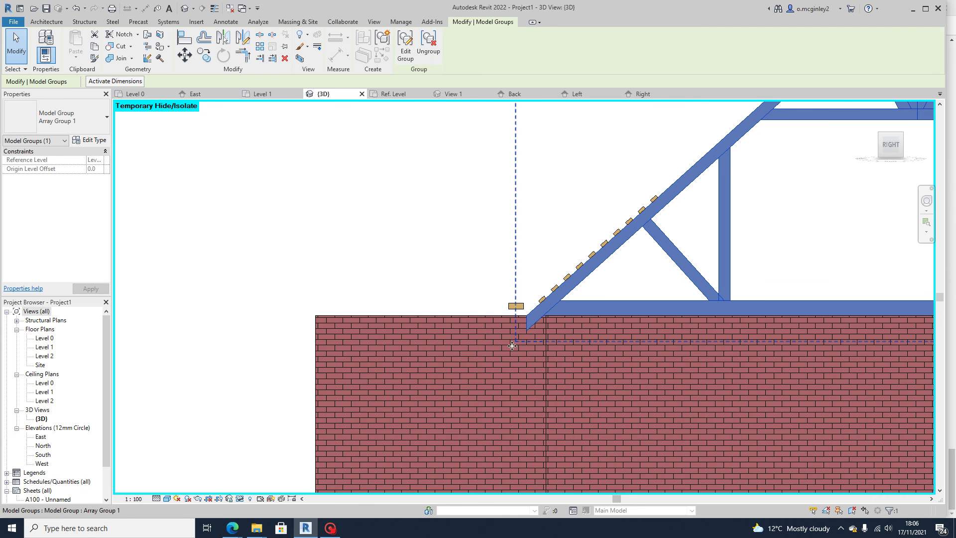
pyautogui.click(240, 499)
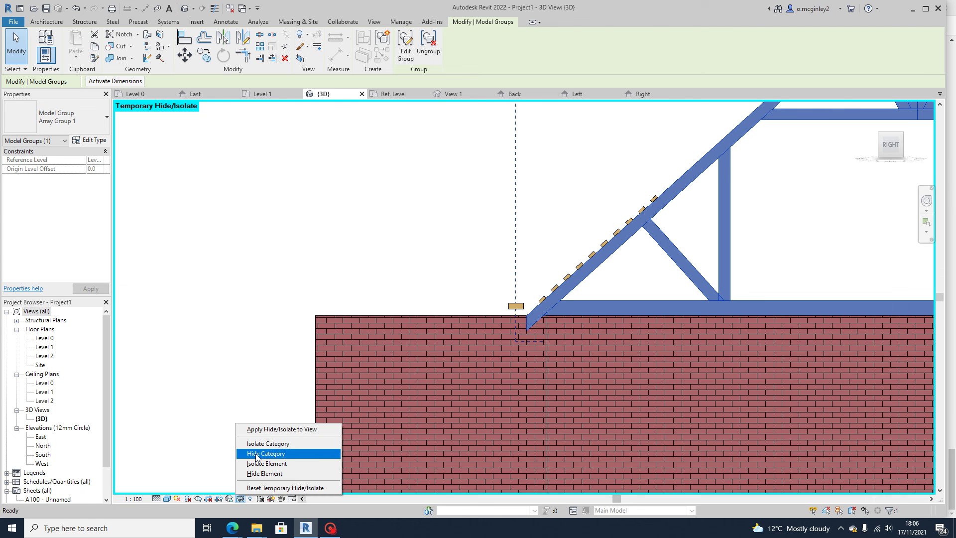
pyautogui.click(278, 453)
pyautogui.scroll(-1, 538, 335)
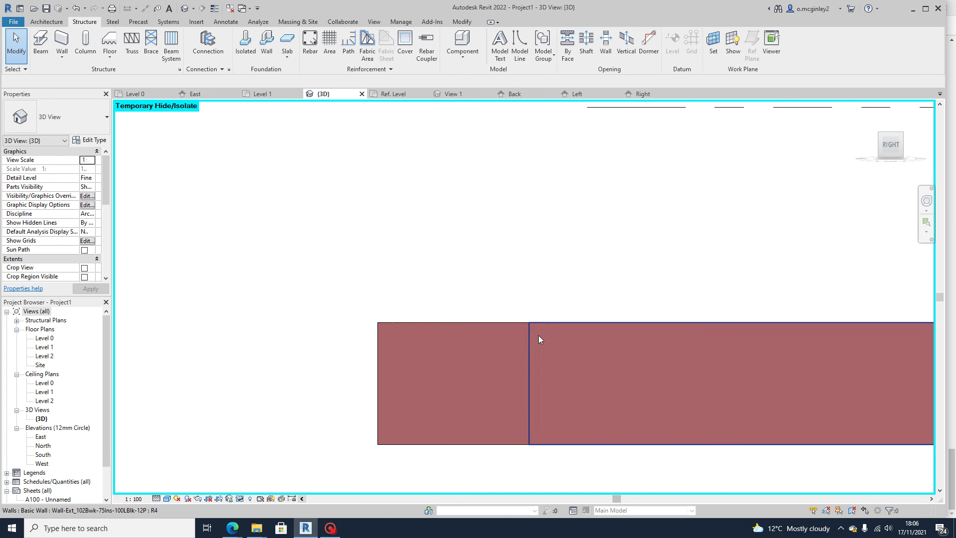
pyautogui.click(75, 8)
pyautogui.scroll(4, 425, 336)
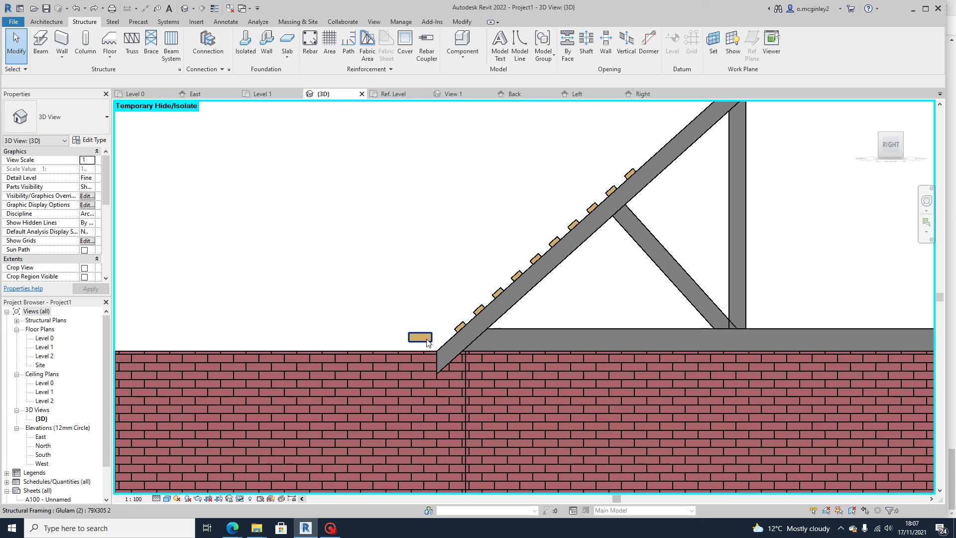
# Move the flat glulam wall plate onto the brick wall's top corner under the truss heel
pyautogui.click(423, 338)
pyautogui.click(185, 55)
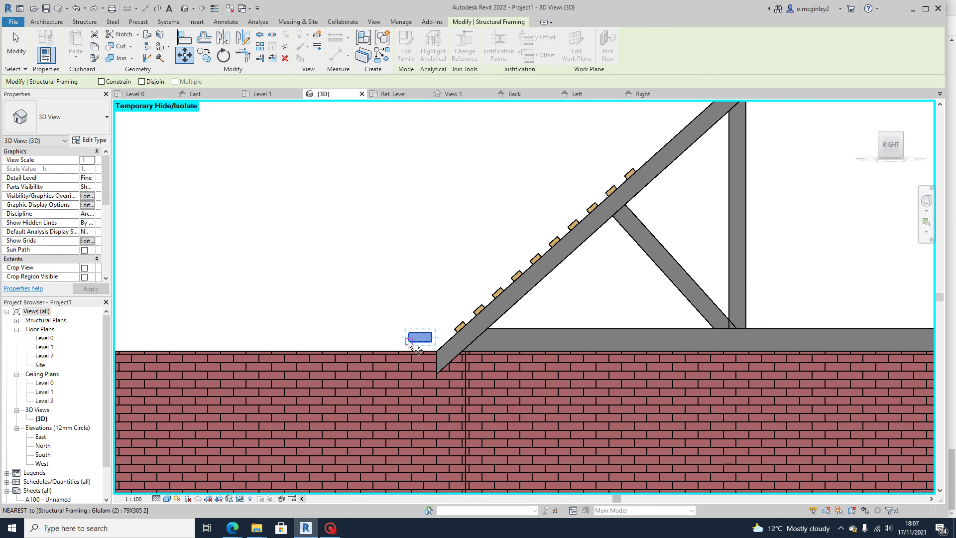
pyautogui.scroll(2, 422, 341)
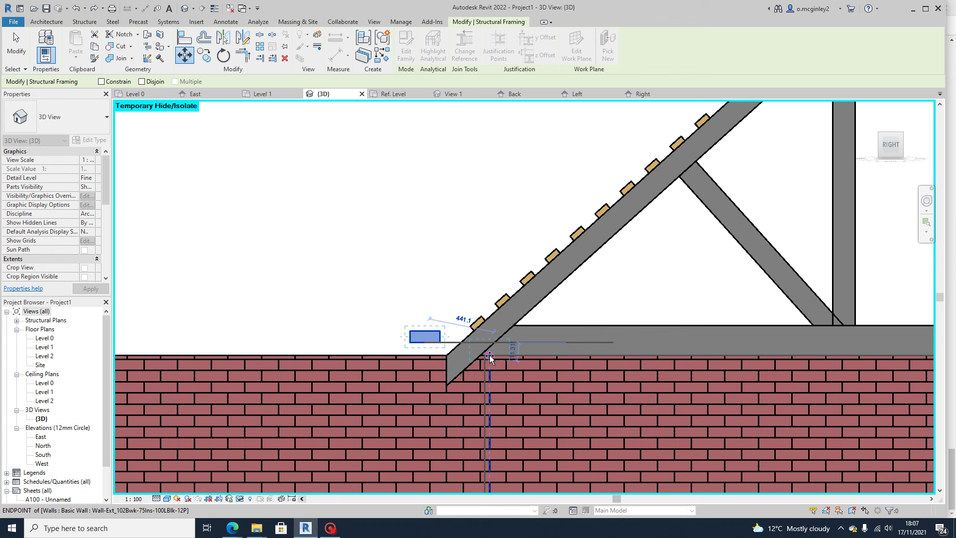
pyautogui.click(506, 356)
pyautogui.scroll(-4, 510, 362)
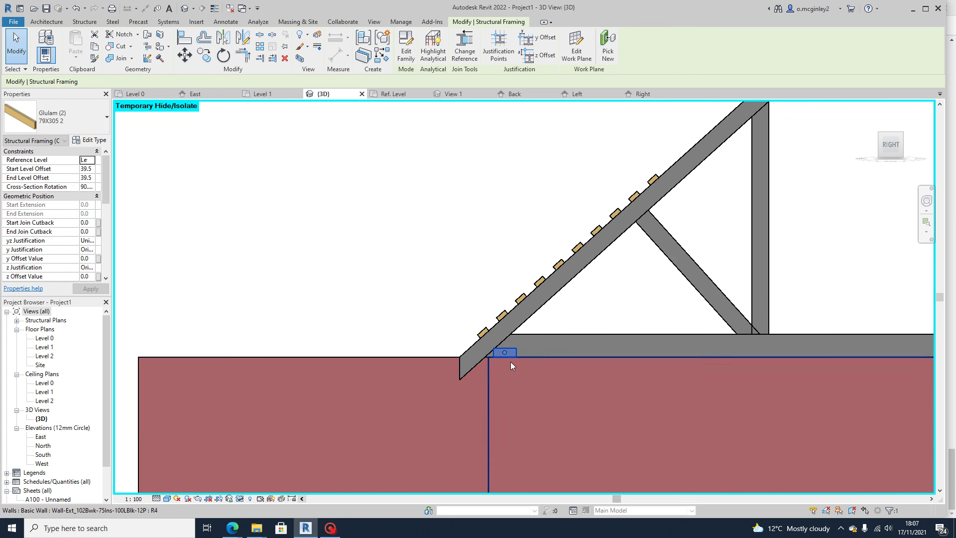
pyautogui.press('Escape')
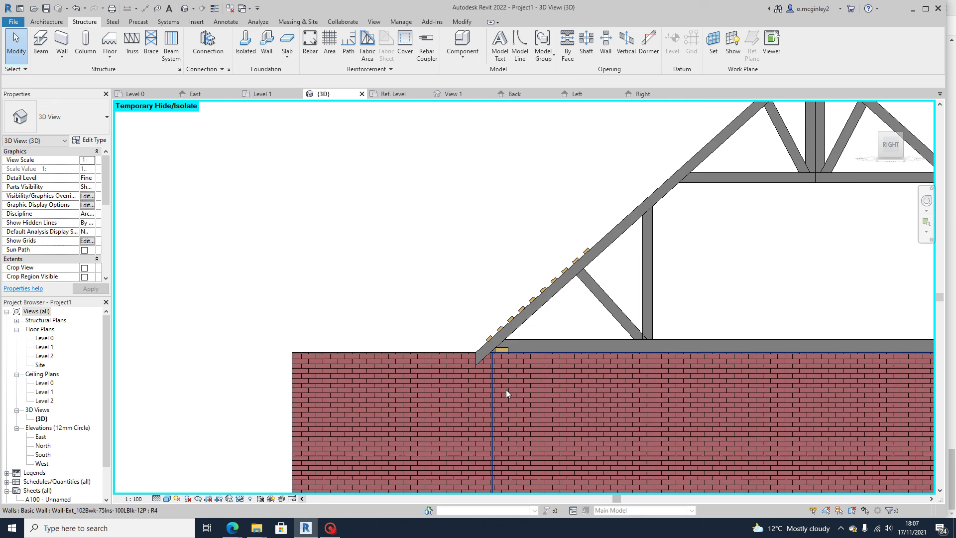
# Orbit around the roof framing, then reset Temporary Hide/Isolate so the roof reappears
pyautogui.keyDown('shift'); pyautogui.moveTo(506, 389); pyautogui.dragTo(562, 375, button='middle'); pyautogui.keyUp('shift')
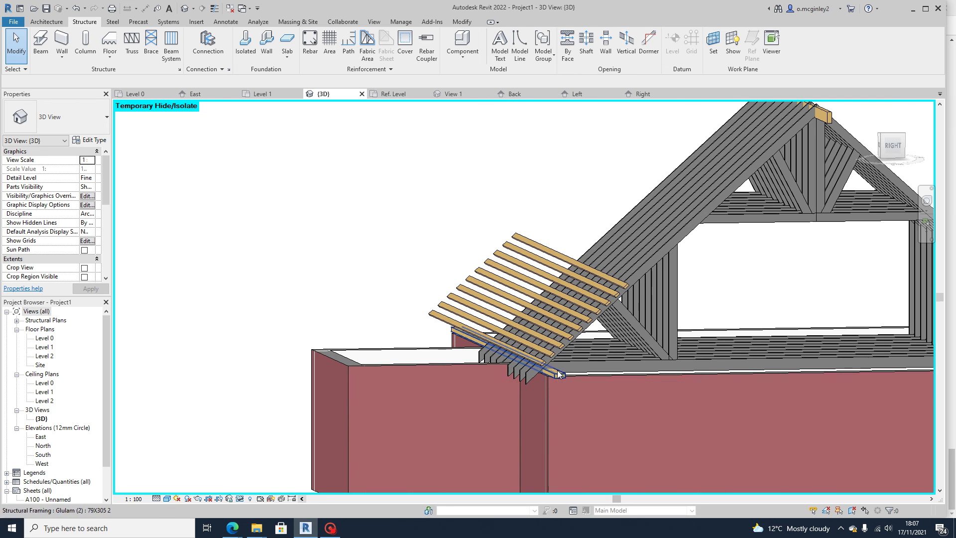
pyautogui.keyDown('shift'); pyautogui.moveTo(530, 375); pyautogui.dragTo(590, 203, button='middle'); pyautogui.keyUp('shift')
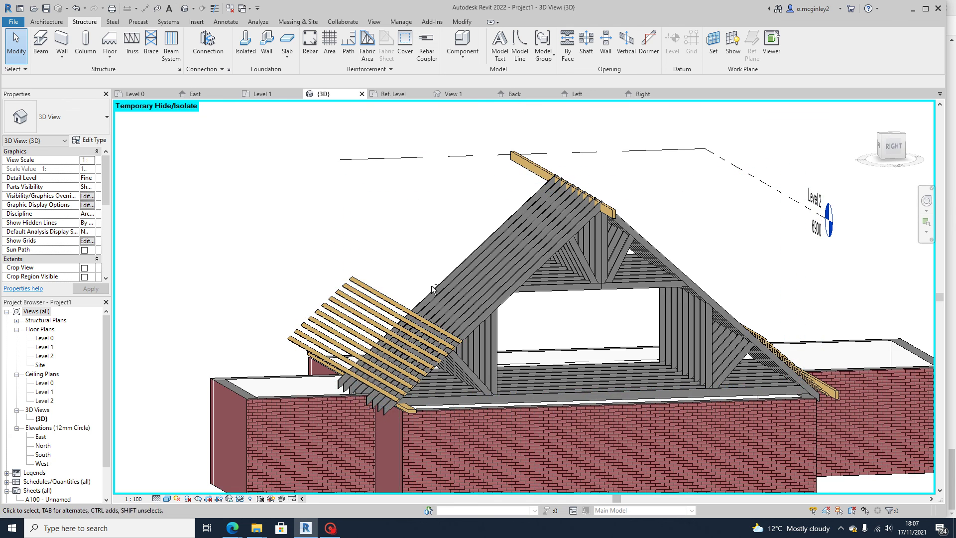
pyautogui.keyDown('shift'); pyautogui.moveTo(432, 290); pyautogui.dragTo(598, 384, button='middle'); pyautogui.keyUp('shift')
pyautogui.keyDown('shift'); pyautogui.moveTo(656, 379); pyautogui.dragTo(611, 381, button='middle'); pyautogui.keyUp('shift')
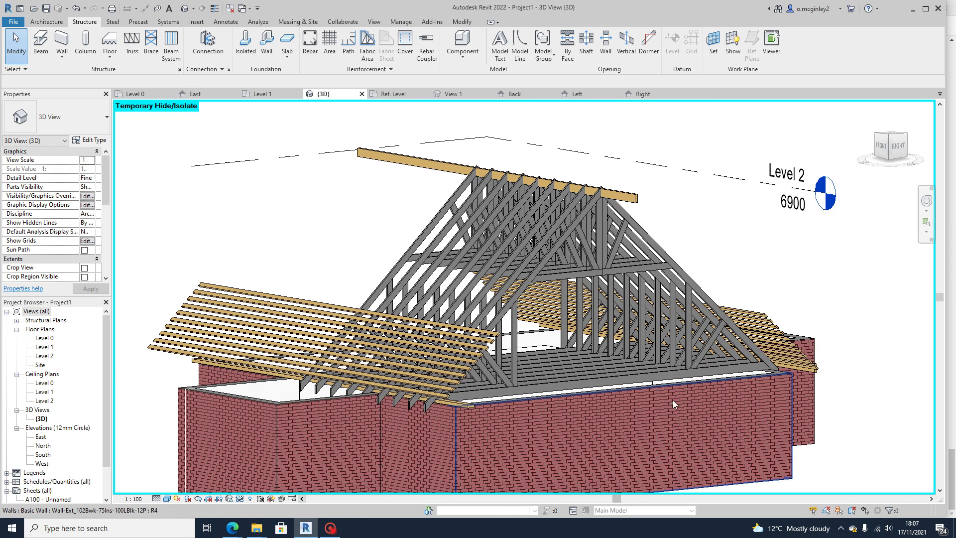
pyautogui.keyDown('shift'); pyautogui.moveTo(673, 399); pyautogui.dragTo(780, 325, button='middle'); pyautogui.keyUp('shift')
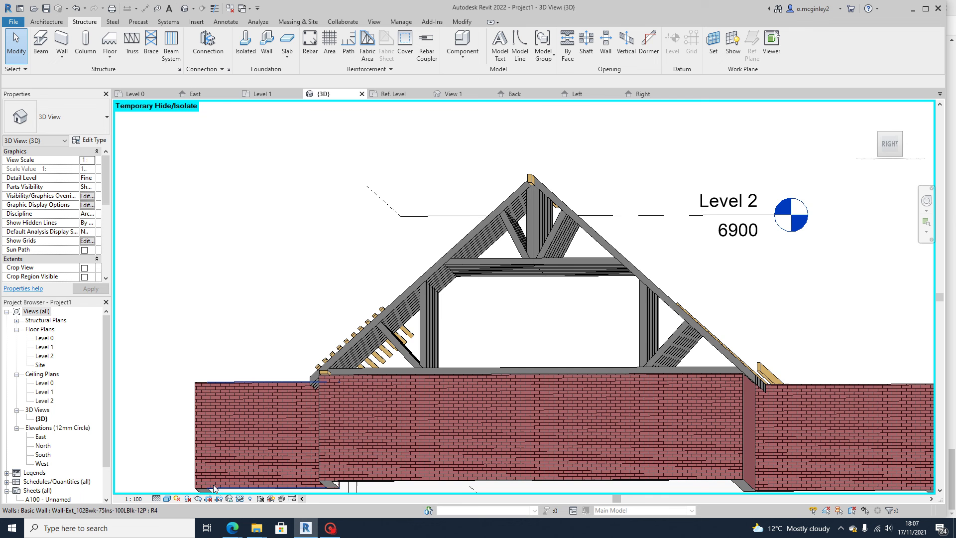
pyautogui.keyDown('shift'); pyautogui.moveTo(264, 301); pyautogui.dragTo(306, 436, button='middle'); pyautogui.keyUp('shift')
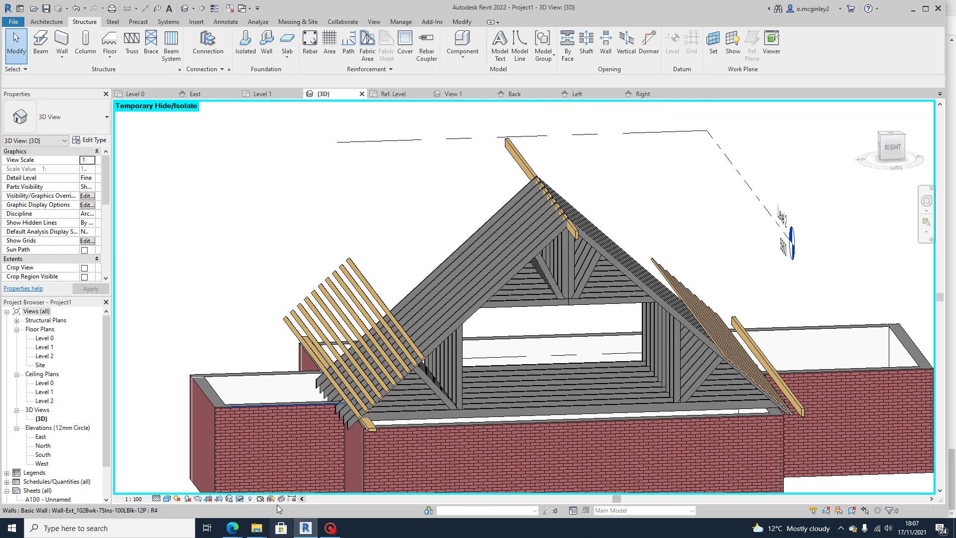
pyautogui.click(239, 500)
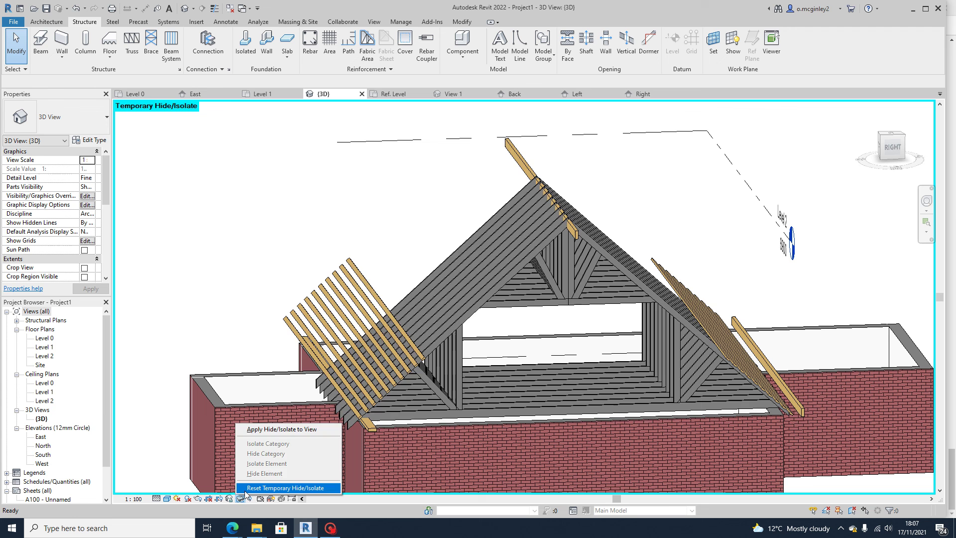
pyautogui.click(248, 488)
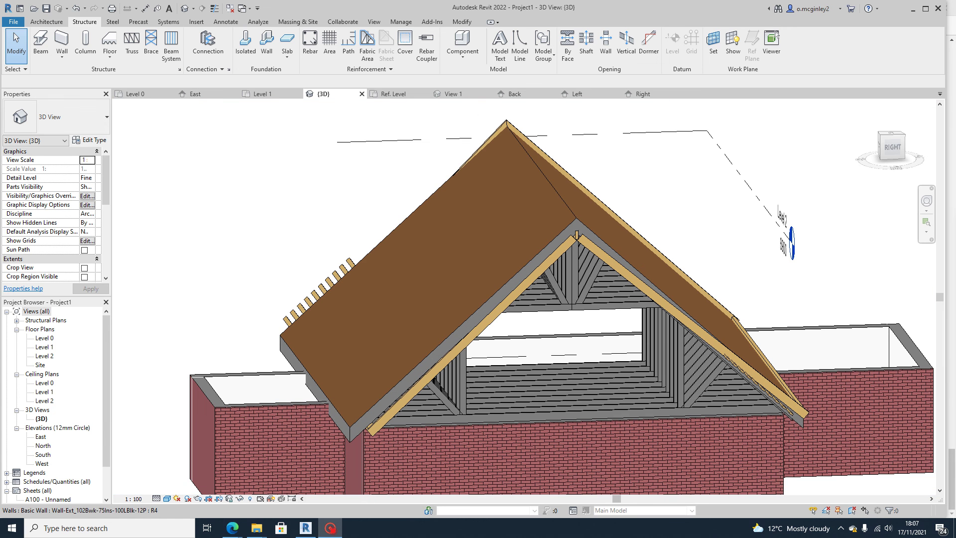